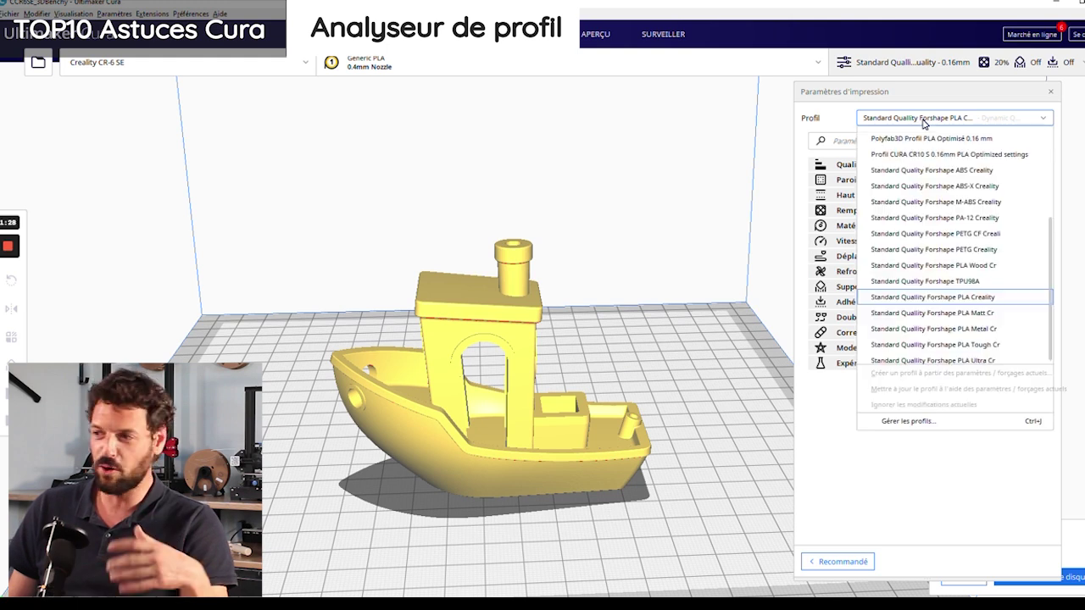
Look through the default and custom print profiles available for the Creality CR-6 SE
{"action": "scroll", "coordinate": [936, 318], "scroll_direction": "up", "scroll_amount": 3}
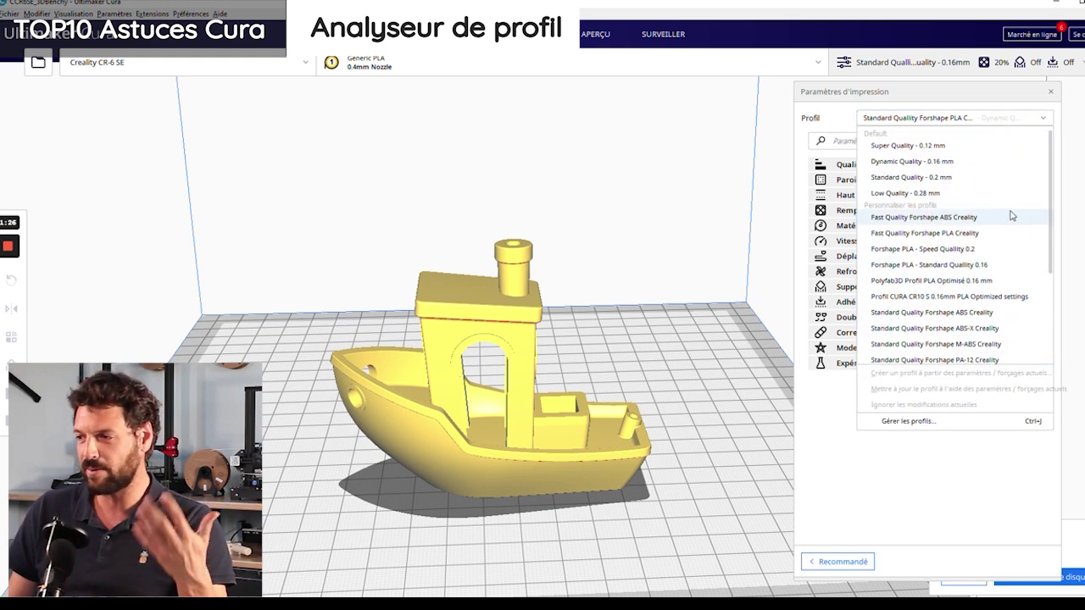
{"action": "scroll", "coordinate": [1050, 222], "scroll_direction": "down", "scroll_amount": 3}
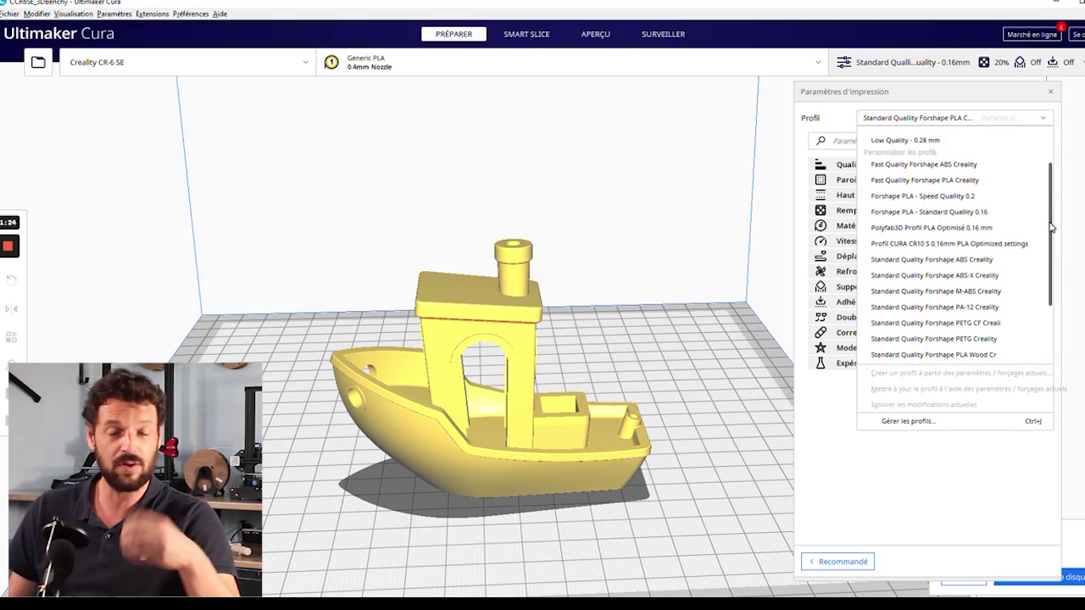
{"action": "left_click_drag", "start_coordinate": [1051, 227], "coordinate": [1045, 307]}
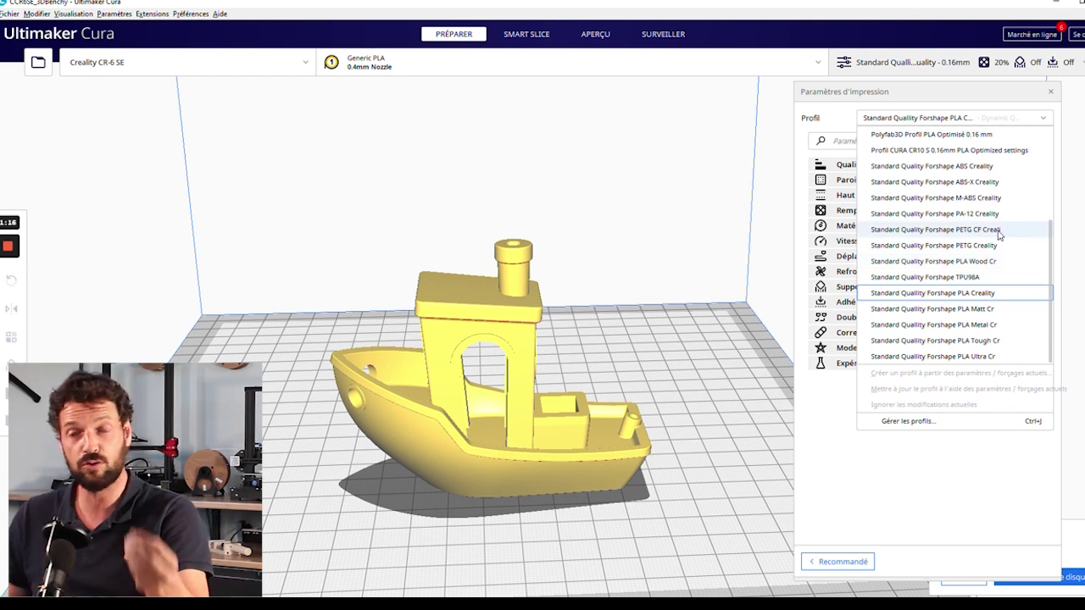
{"action": "left_click", "coordinate": [686, 172]}
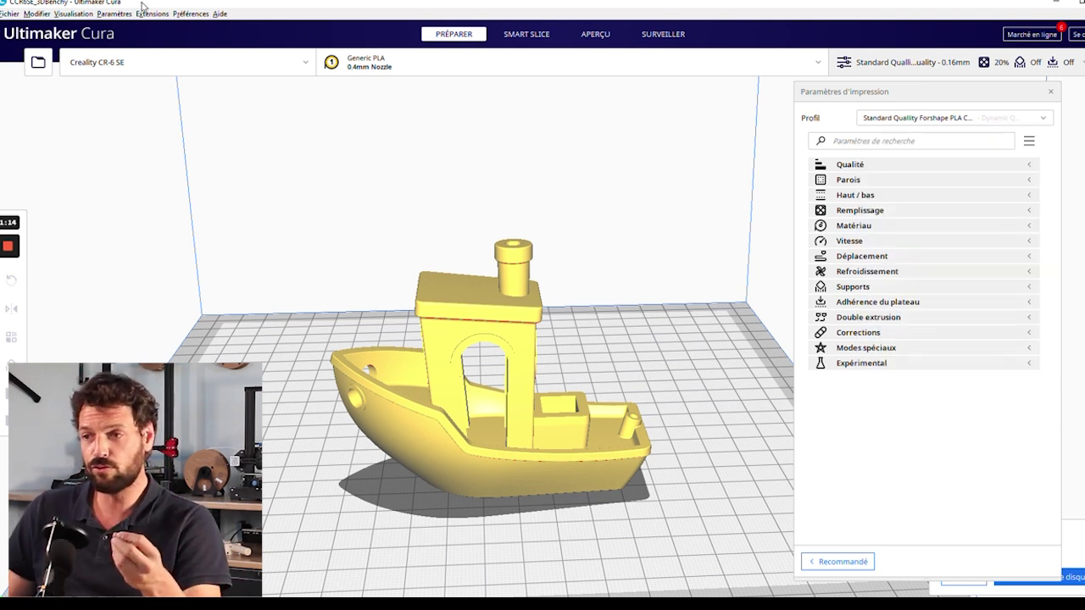
Generate the comparison report of the custom print profiles with the Profil Analyser extension
{"action": "left_click", "coordinate": [152, 14]}
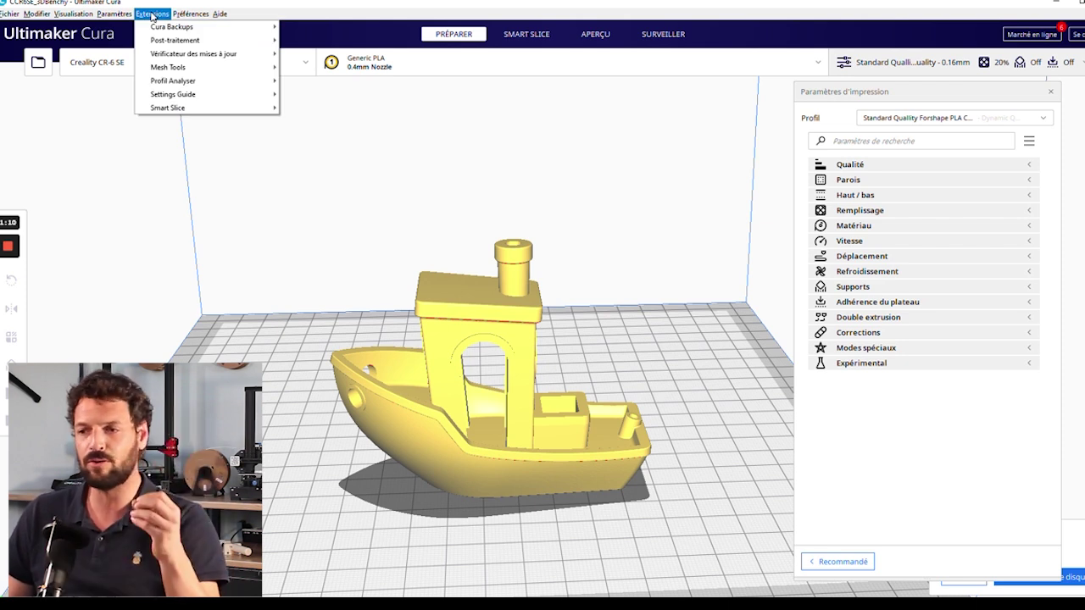
{"action": "mouse_move", "coordinate": [167, 83]}
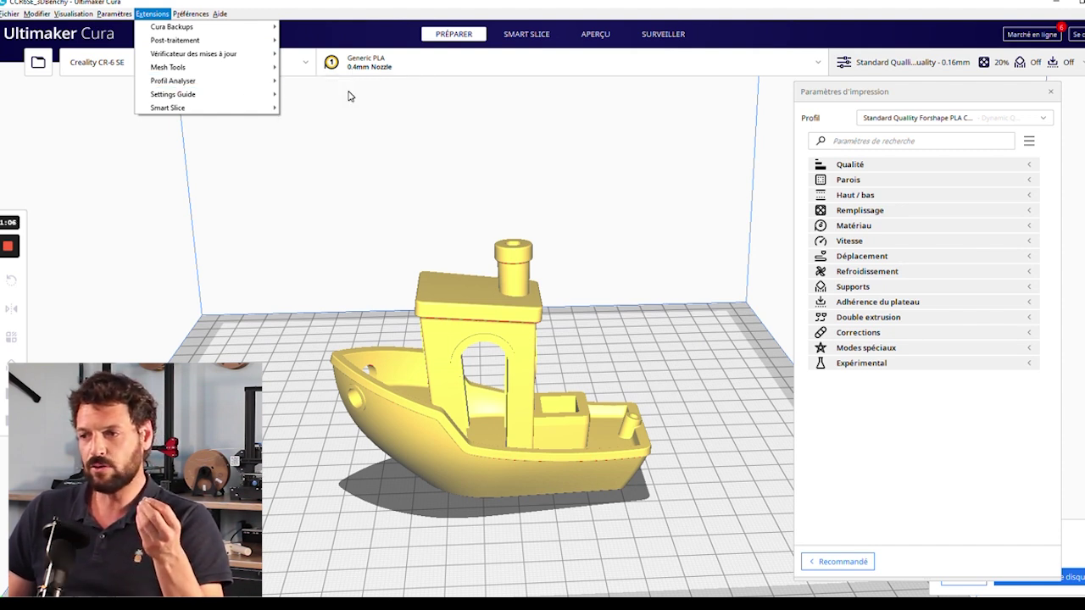
{"action": "left_click", "coordinate": [335, 81]}
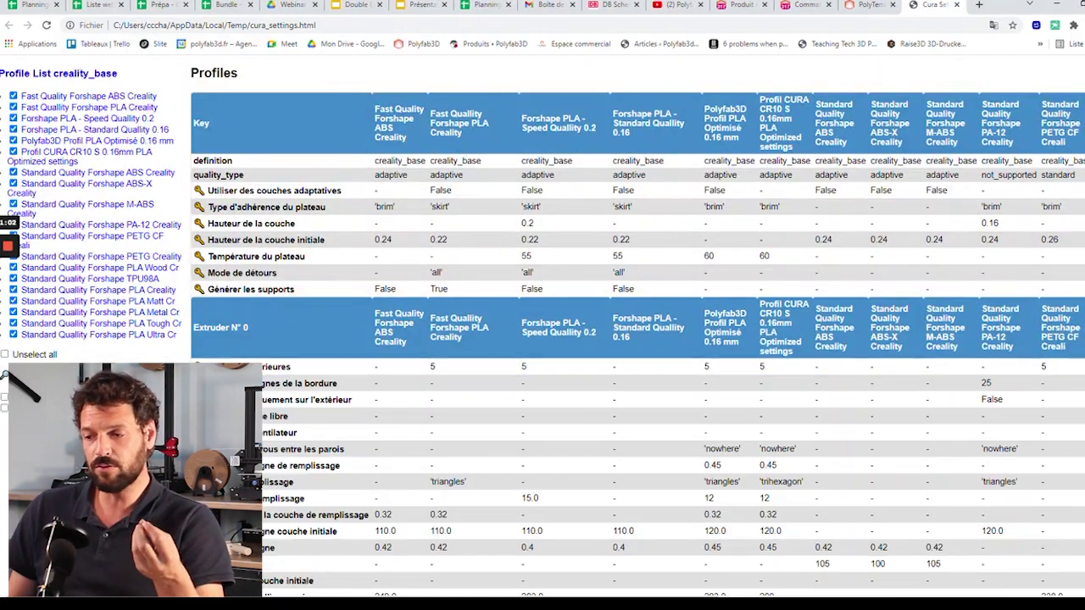
Examine the profile comparison table across all profiles, covering the general settings and the Extruder N° 0 settings
{"action": "scroll", "coordinate": [511, 231], "scroll_direction": "right", "scroll_amount": 2}
{"action": "scroll", "coordinate": [887, 579], "scroll_direction": "right", "scroll_amount": 6}
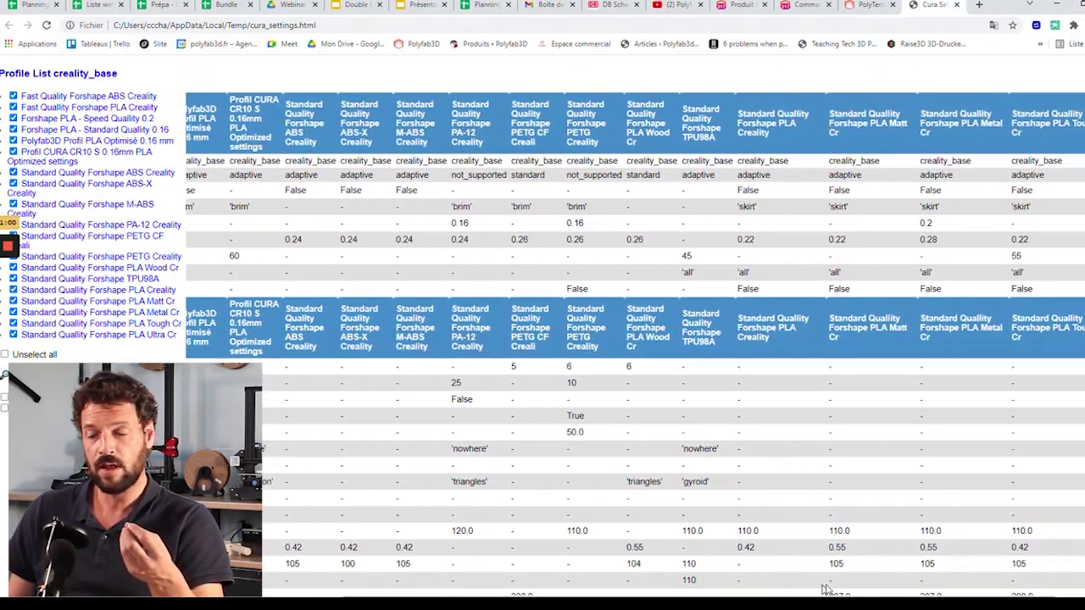
{"action": "scroll", "coordinate": [887, 579], "scroll_direction": "left", "scroll_amount": 8}
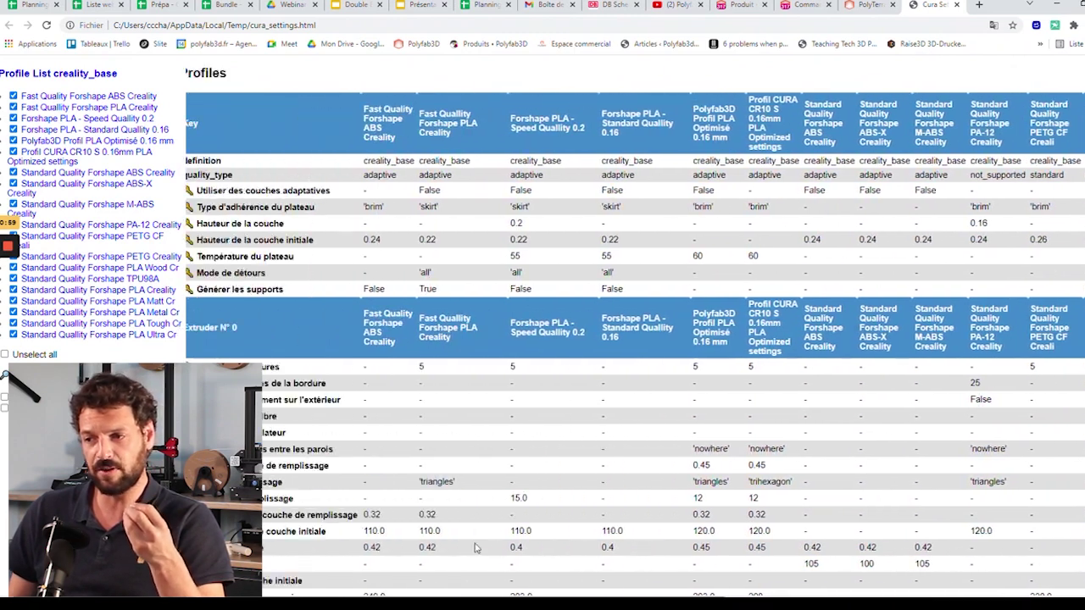
{"action": "scroll", "coordinate": [395, 397], "scroll_direction": "down", "scroll_amount": 1}
{"action": "scroll", "coordinate": [395, 397], "scroll_direction": "down", "scroll_amount": 2}
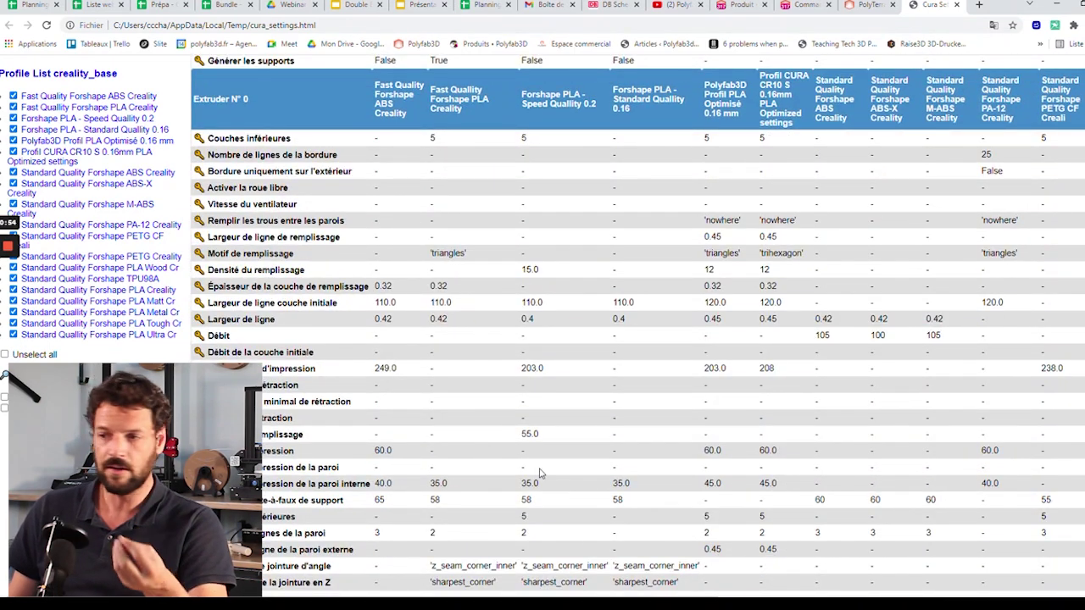
{"action": "scroll", "coordinate": [610, 584], "scroll_direction": "right", "scroll_amount": 3}
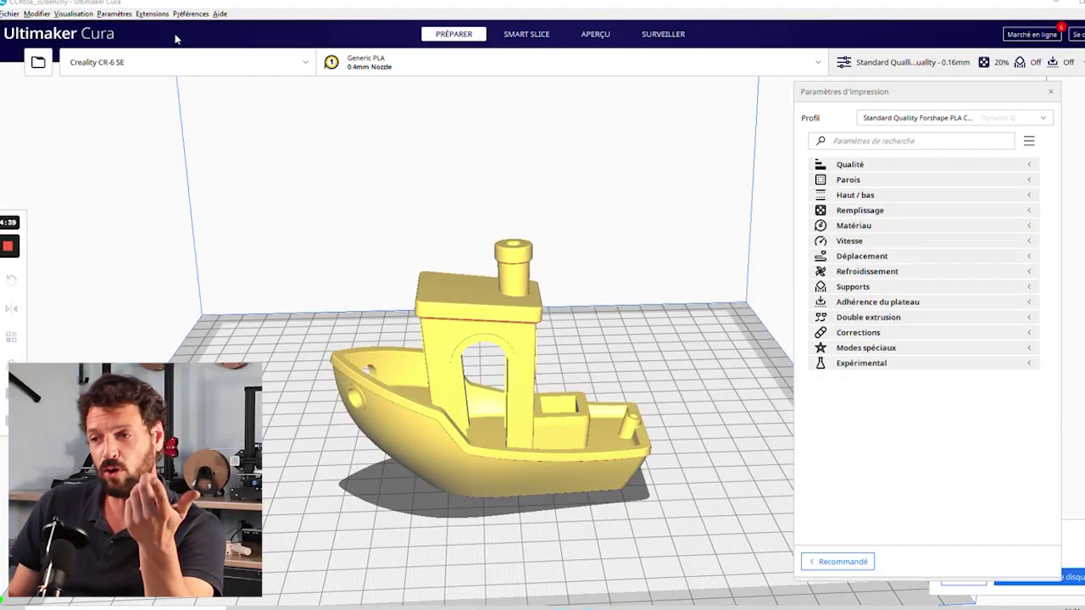
{"action": "left_click", "coordinate": [152, 14]}
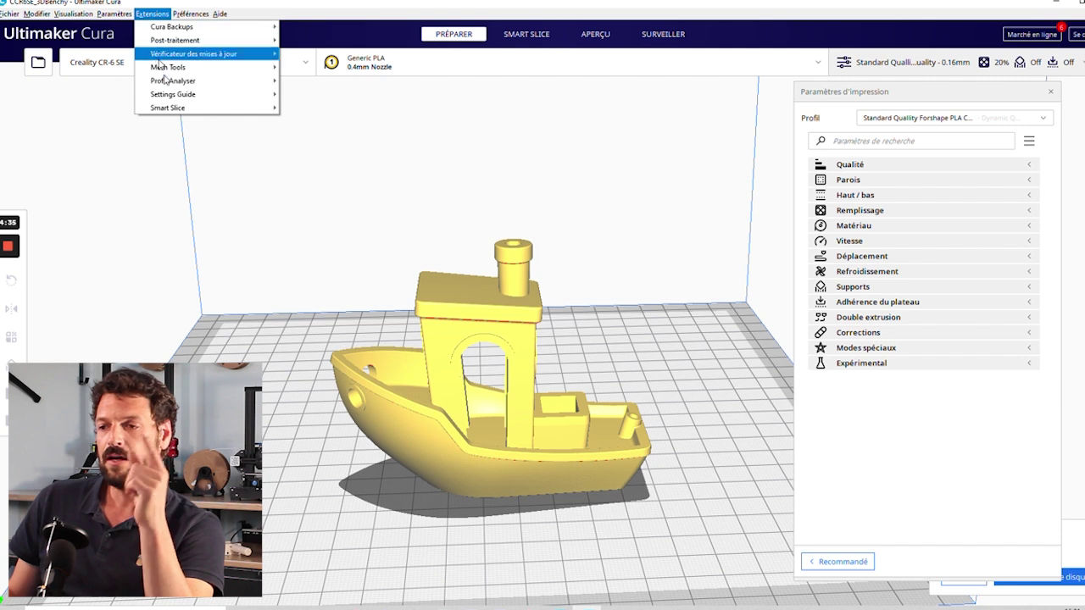
{"action": "mouse_move", "coordinate": [155, 101]}
{"action": "left_click", "coordinate": [330, 237]}
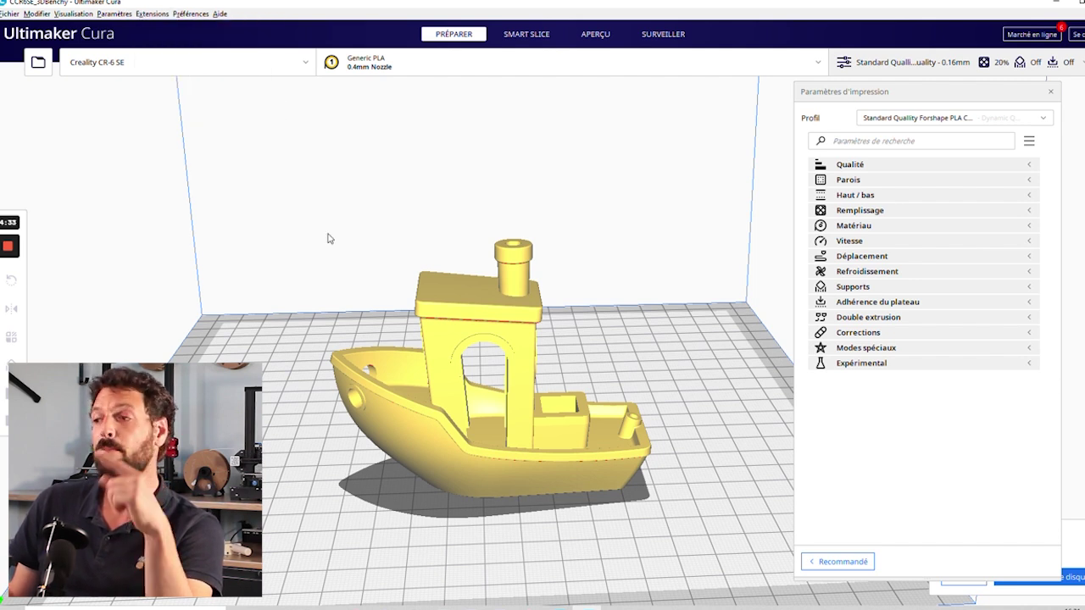
View the premium plug-ins in the online marketplace, including Settings Guide, and close the marketplace
{"action": "left_click", "coordinate": [1039, 35]}
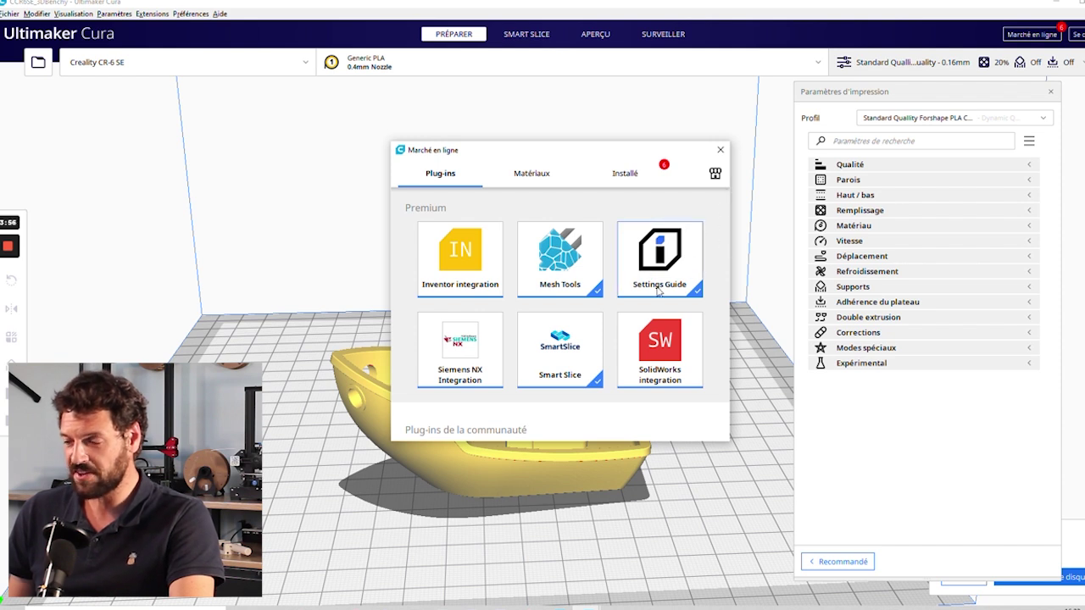
{"action": "left_click", "coordinate": [720, 150]}
Open the Settings Guide extension and read the explanations of its Machine settings
{"action": "left_click", "coordinate": [153, 14]}
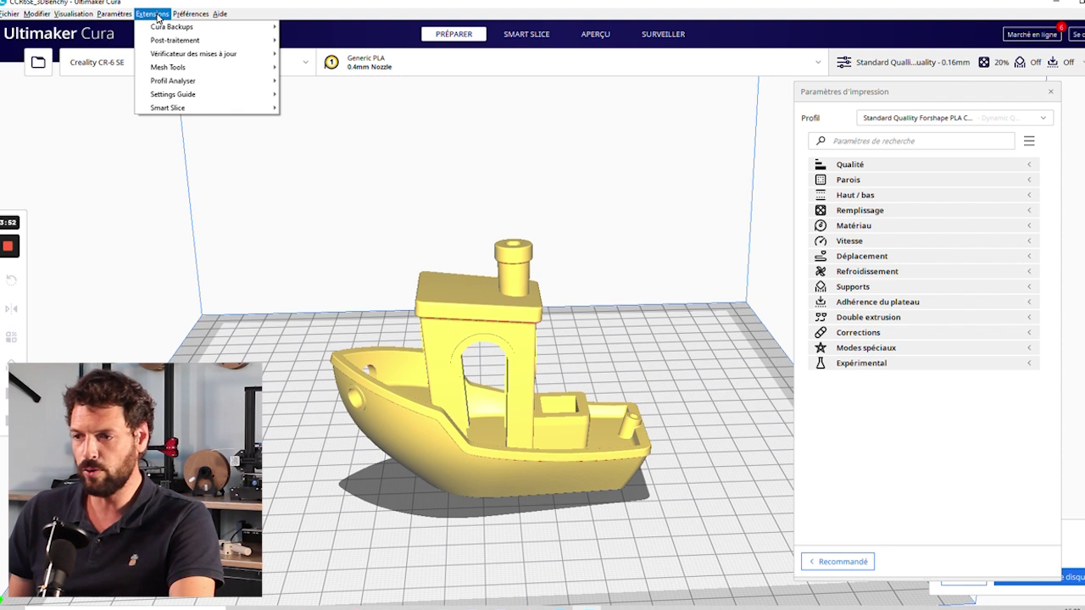
{"action": "mouse_move", "coordinate": [179, 95]}
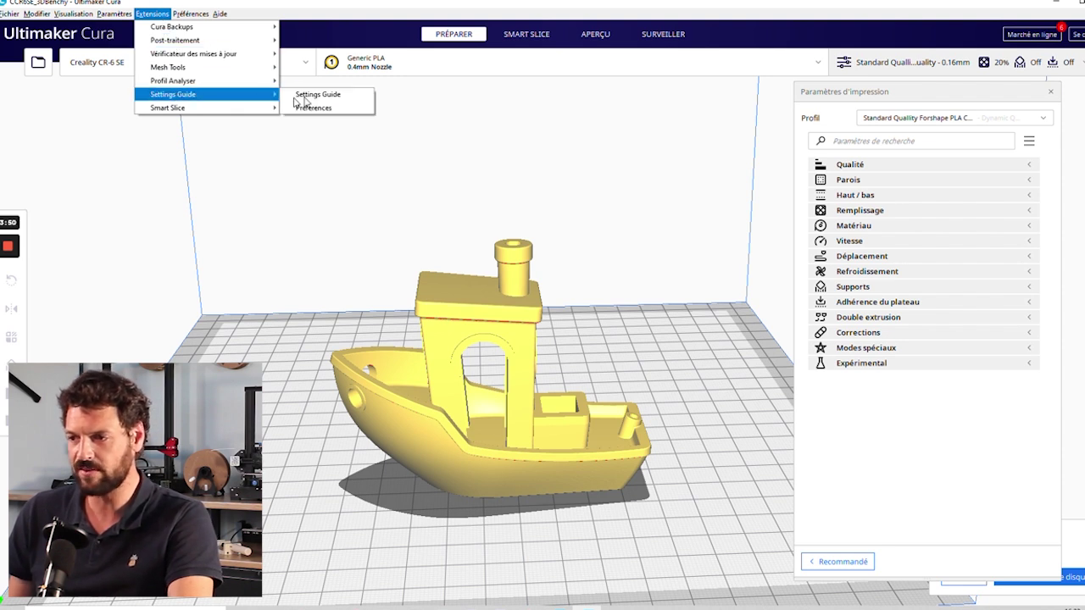
{"action": "left_click", "coordinate": [327, 99]}
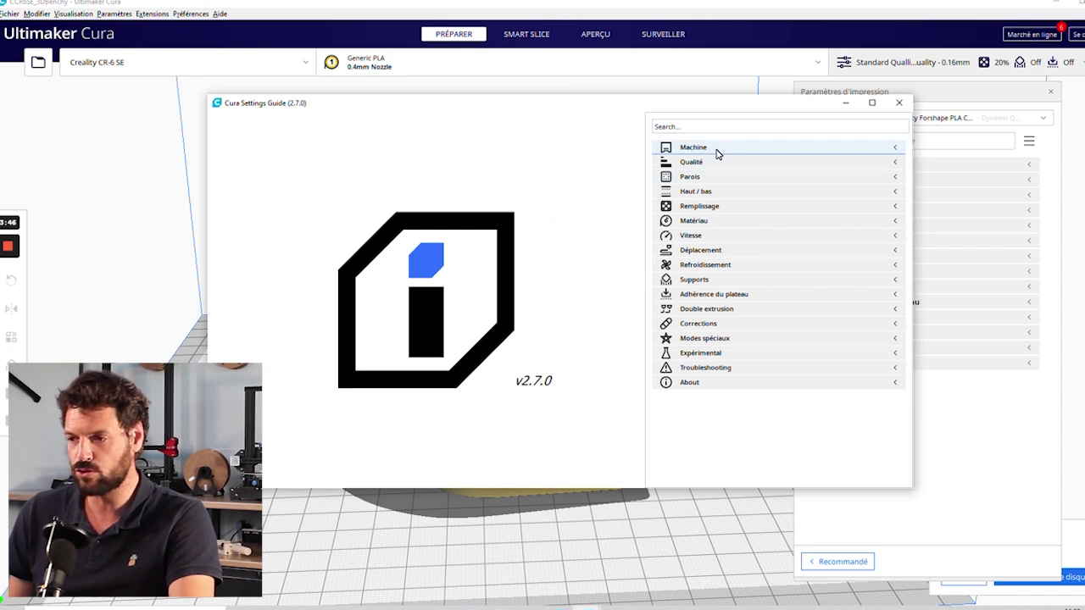
{"action": "left_click", "coordinate": [707, 151]}
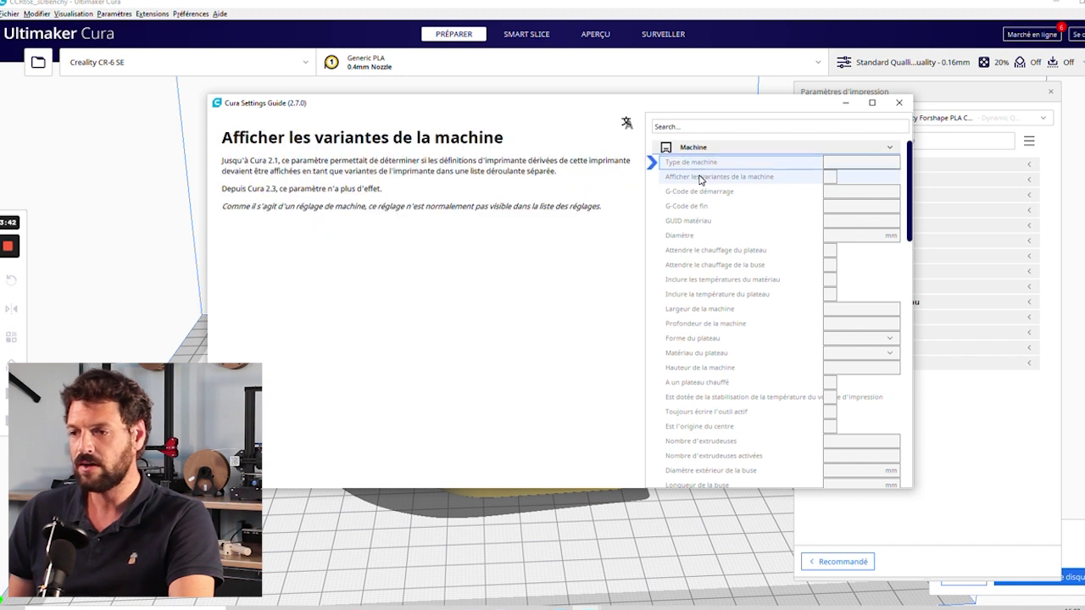
{"action": "mouse_move", "coordinate": [698, 212]}
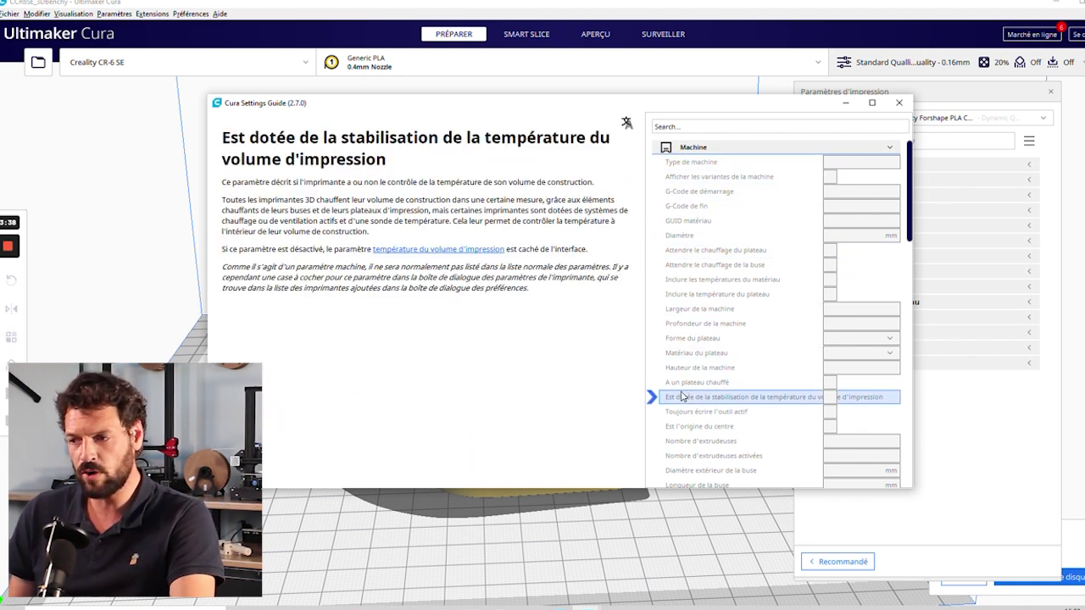
{"action": "left_click", "coordinate": [890, 150]}
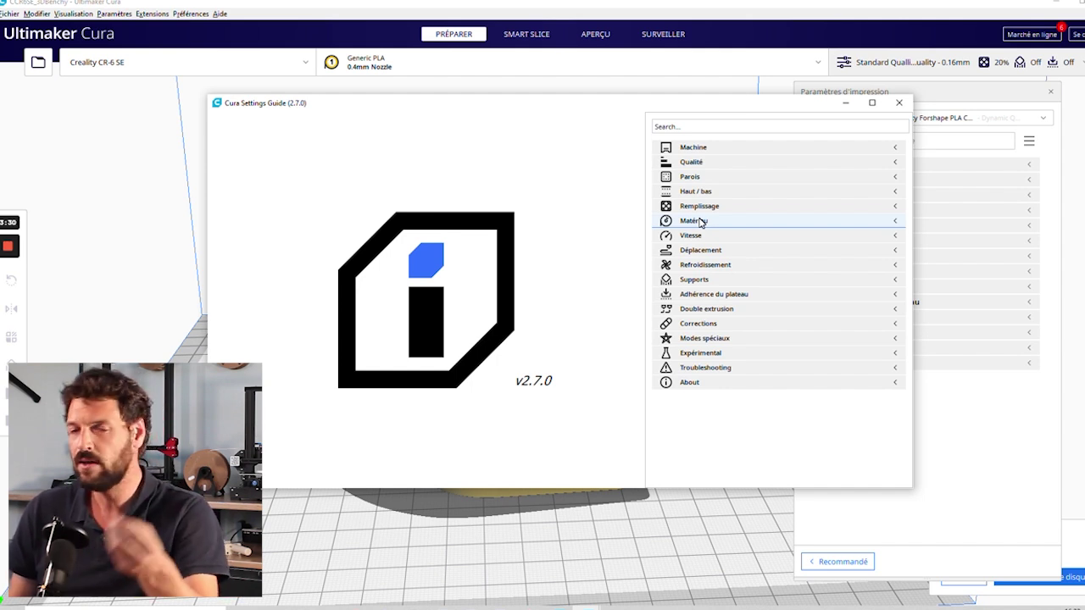
Read the Settings Guide article on Motif de remplissage in the Remplissage category, comparing the described infill patterns
{"action": "left_click", "coordinate": [699, 207]}
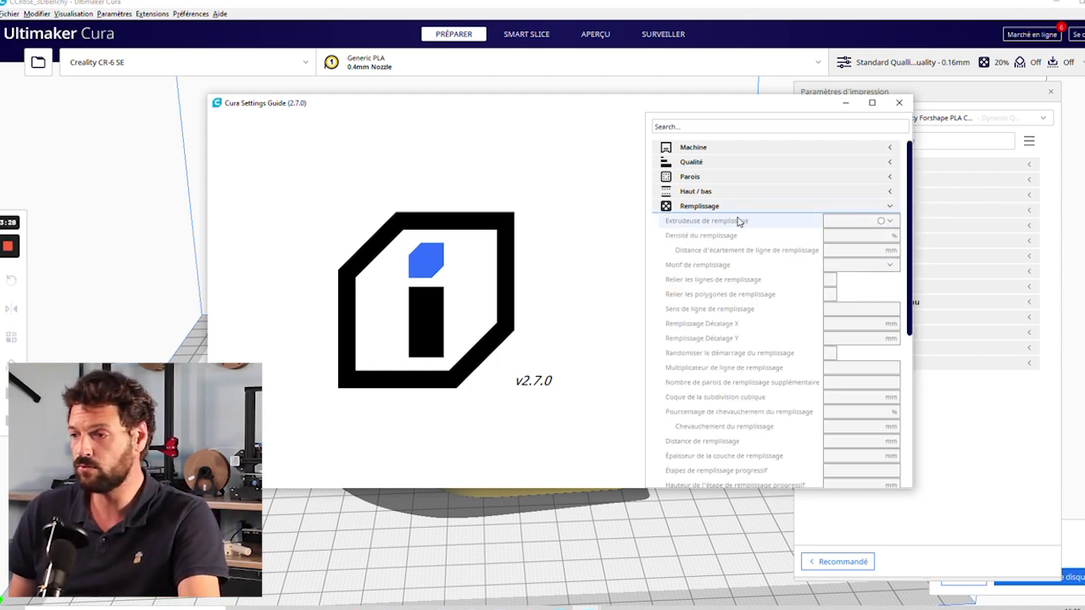
{"action": "left_click", "coordinate": [714, 266]}
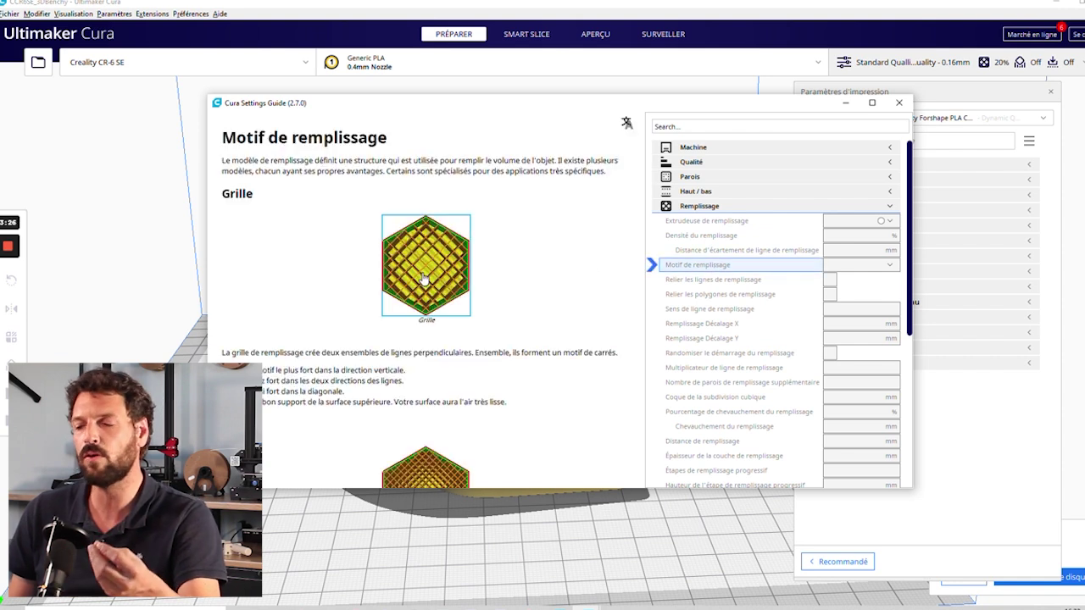
{"action": "scroll", "coordinate": [415, 284], "scroll_direction": "down", "scroll_amount": 3}
{"action": "scroll", "coordinate": [413, 290], "scroll_direction": "down", "scroll_amount": 5}
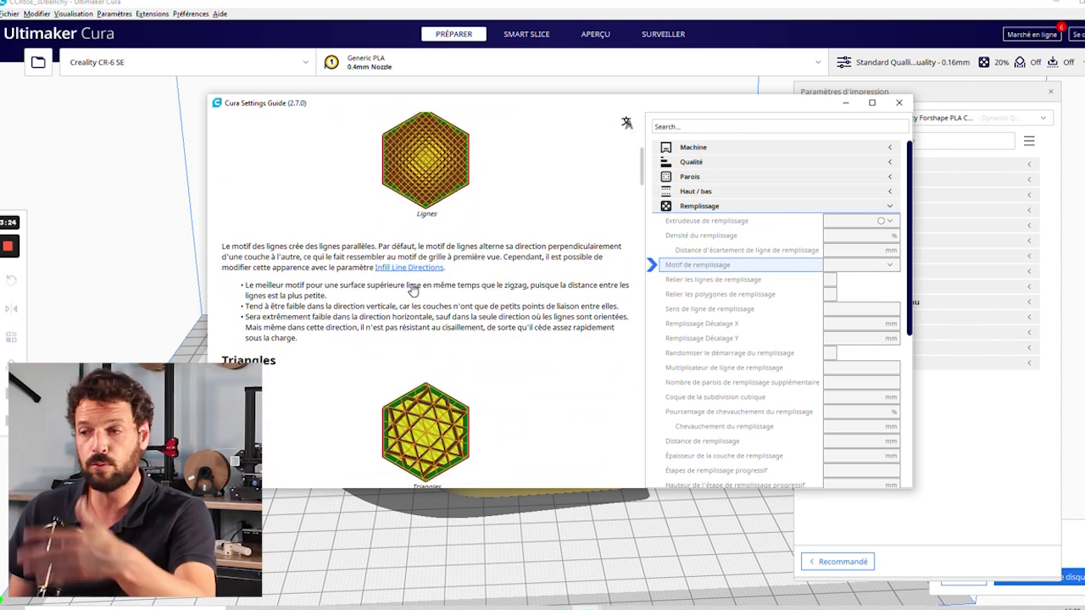
{"action": "scroll", "coordinate": [413, 289], "scroll_direction": "down", "scroll_amount": 15}
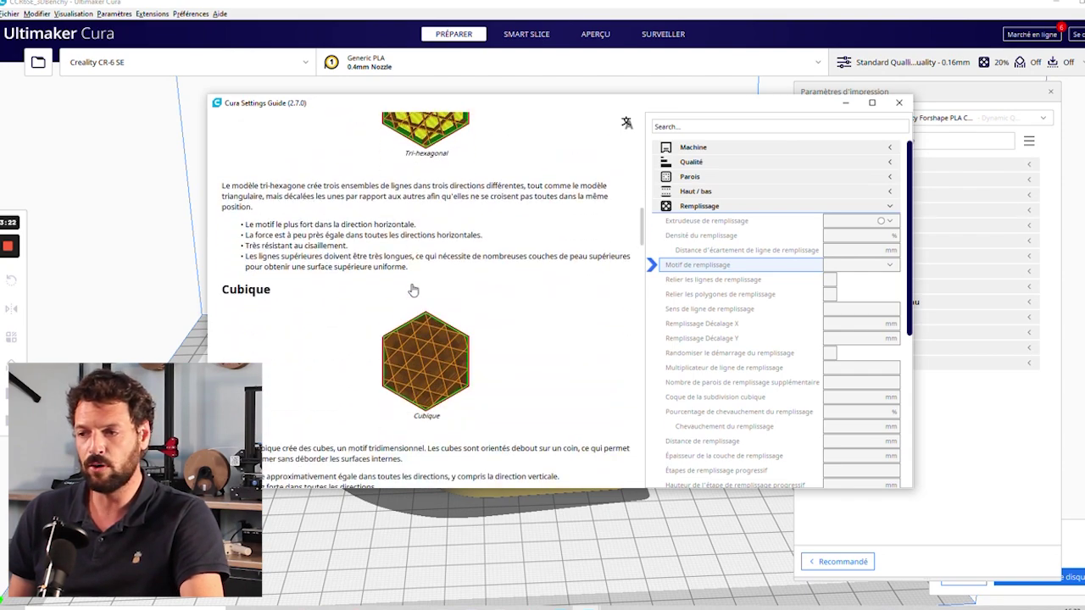
{"action": "scroll", "coordinate": [413, 290], "scroll_direction": "down", "scroll_amount": 6}
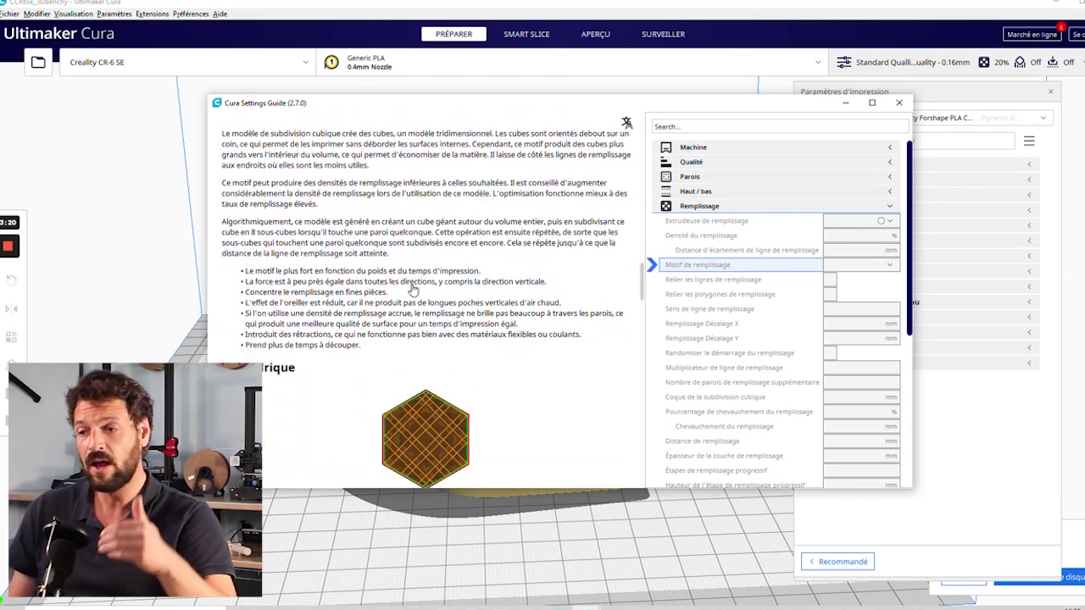
{"action": "scroll", "coordinate": [413, 290], "scroll_direction": "down", "scroll_amount": 8}
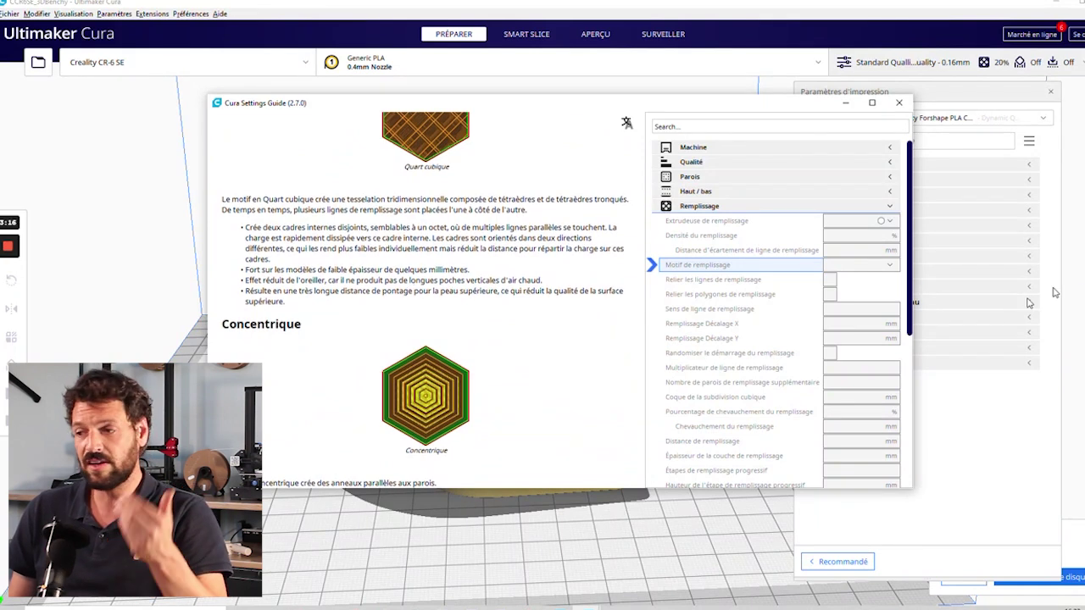
{"action": "left_click_drag", "start_coordinate": [908, 268], "coordinate": [913, 308]}
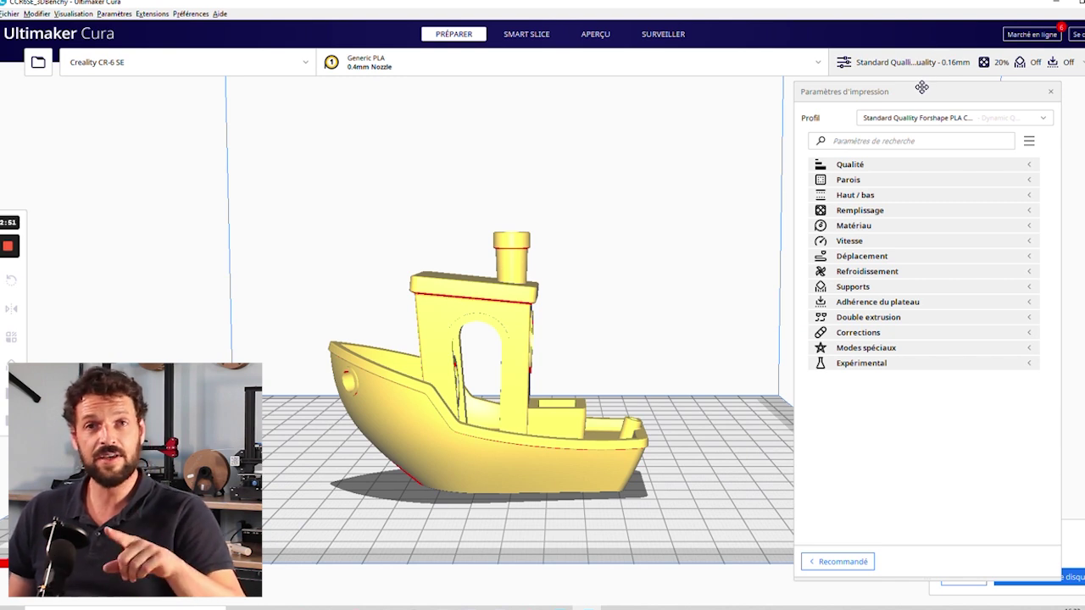
Expand the Qualité print settings and review the layer height and line width parameters
{"action": "left_click", "coordinate": [846, 167]}
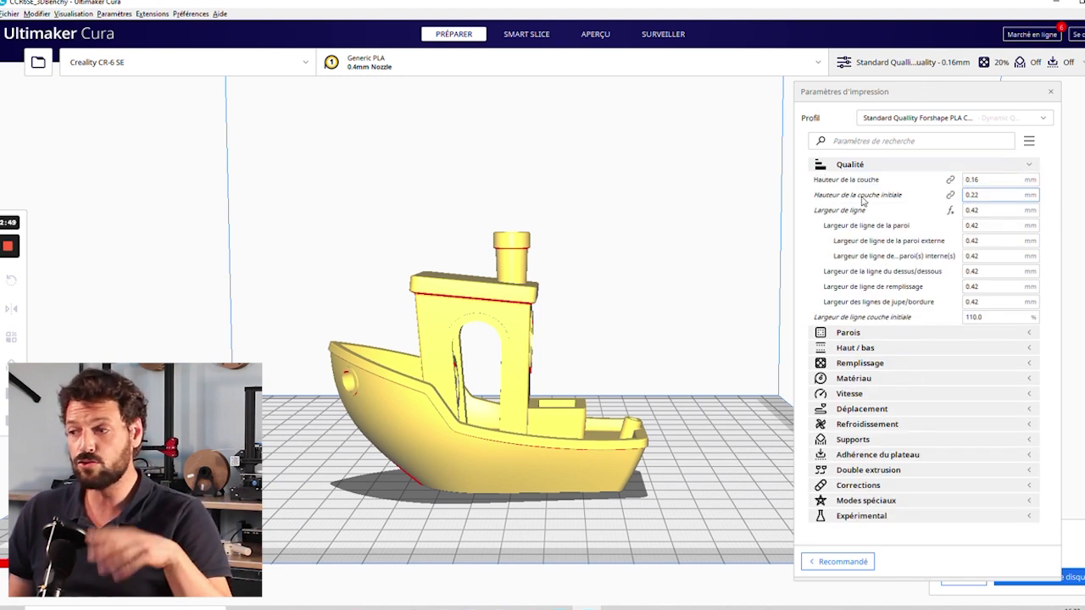
{"action": "mouse_move", "coordinate": [852, 214]}
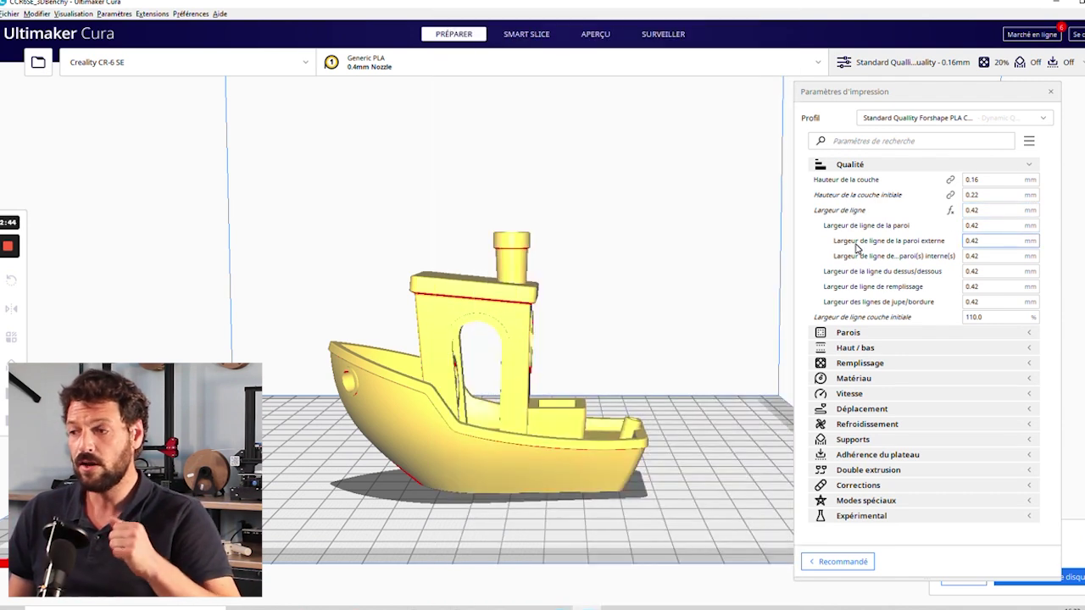
{"action": "mouse_move", "coordinate": [856, 244]}
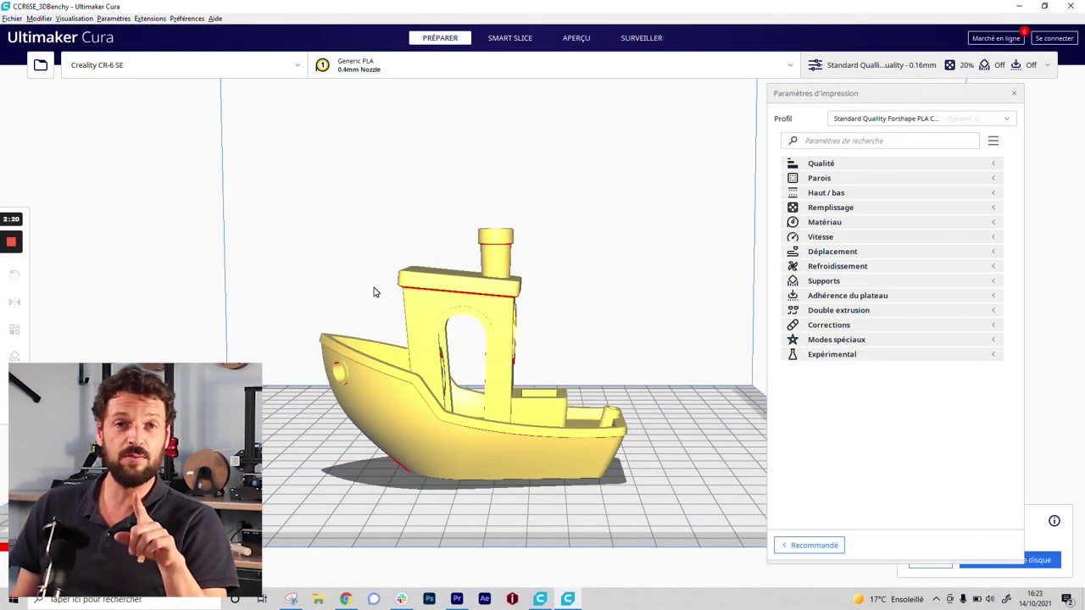
Switch the print settings from the custom view to the recommended mode
{"action": "right_click_drag", "start_coordinate": [333, 288], "coordinate": [336, 308]}
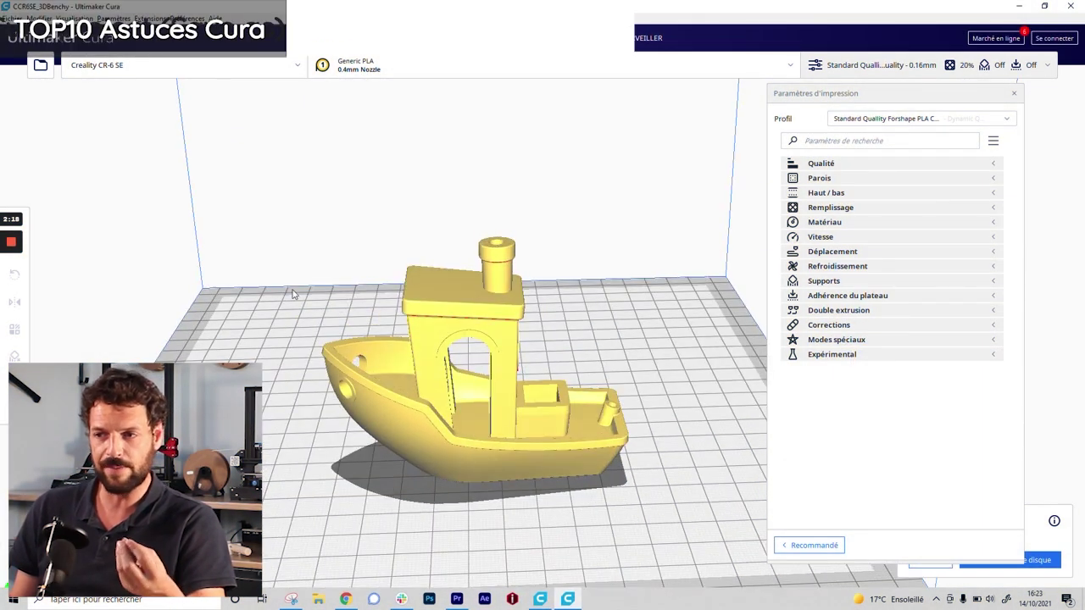
{"action": "left_click", "coordinate": [811, 547]}
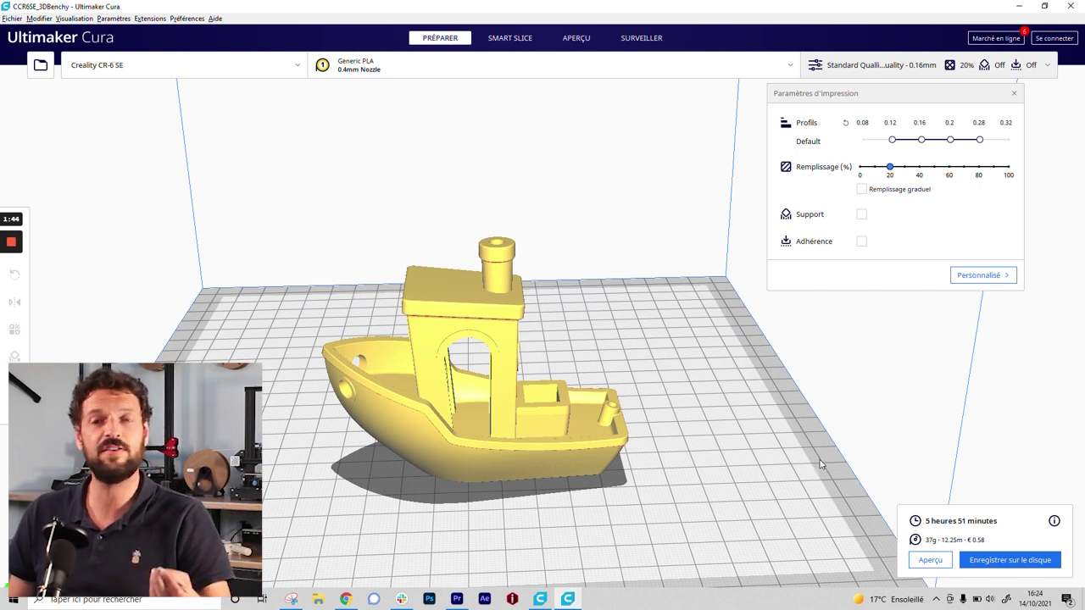
Save the current printer, material, profile and boat model setup as a Cura project in the Documents folder
{"action": "left_click", "coordinate": [14, 19]}
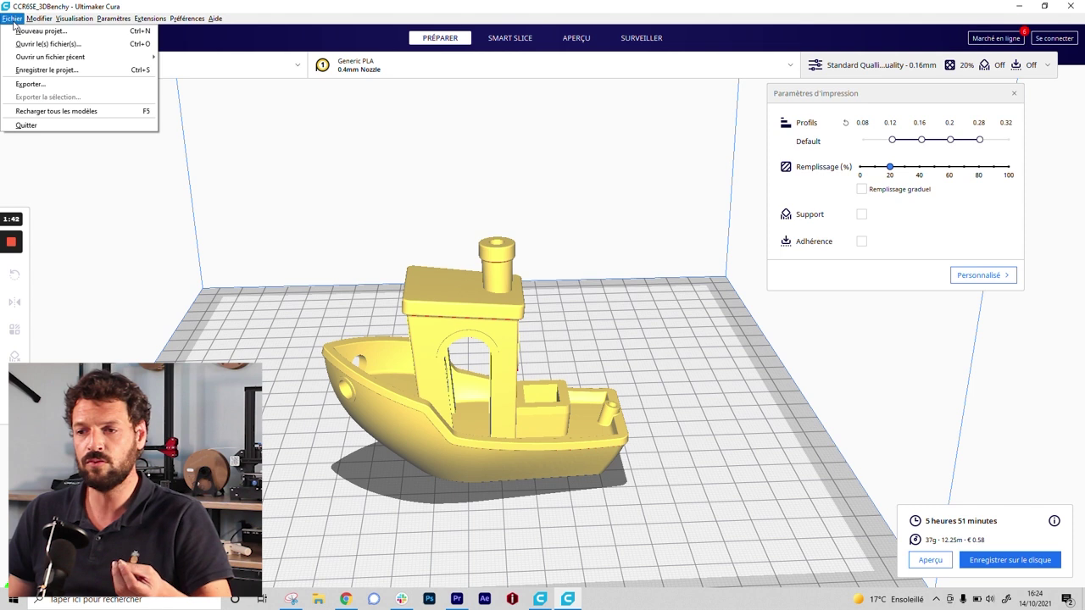
{"action": "left_click", "coordinate": [60, 74]}
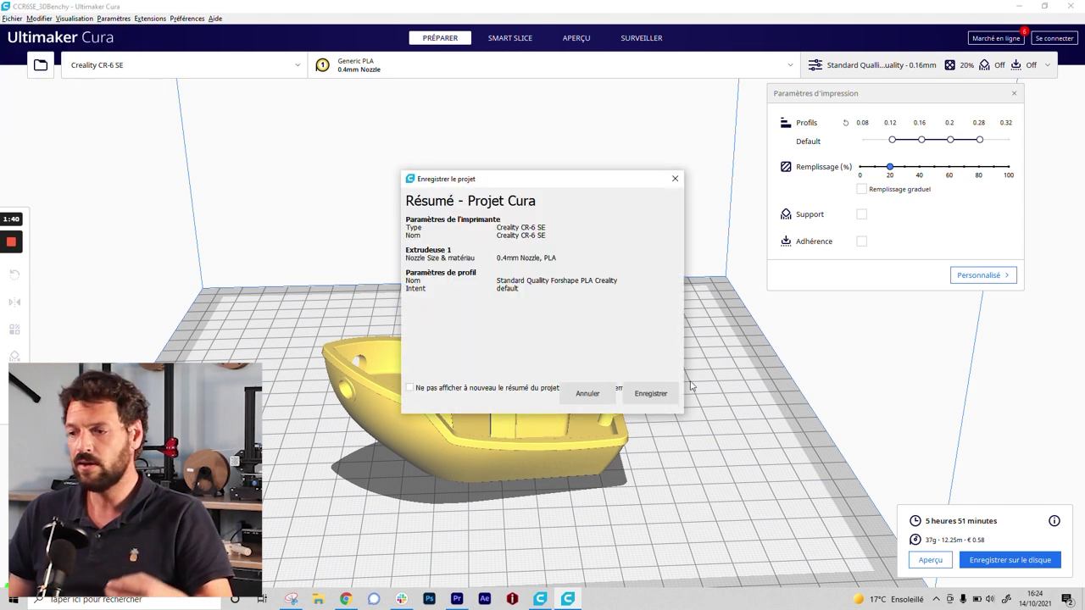
{"action": "left_click", "coordinate": [658, 399]}
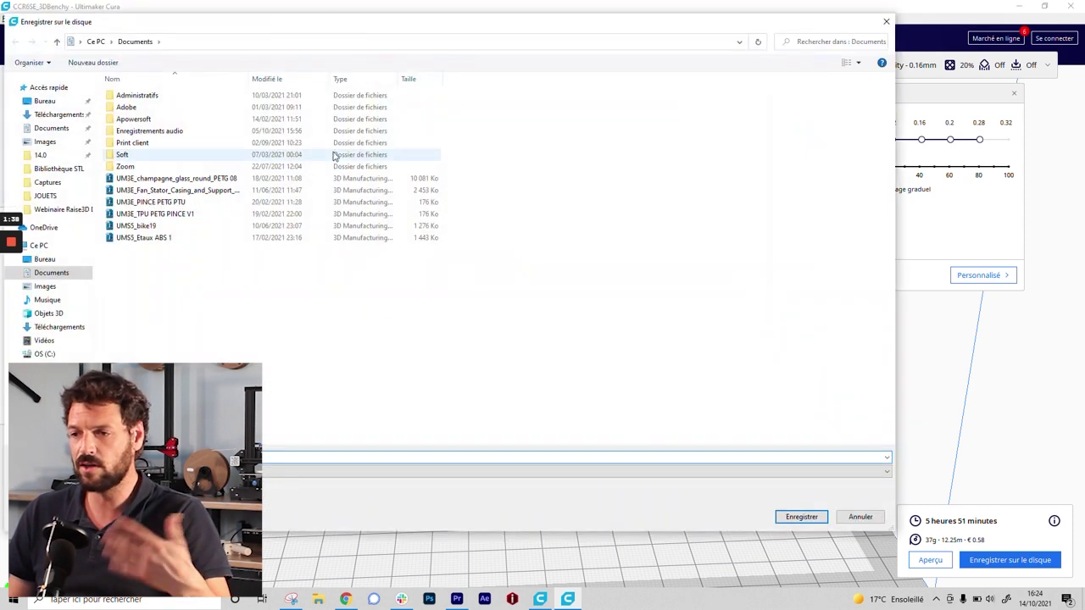
{"action": "left_click", "coordinate": [798, 516]}
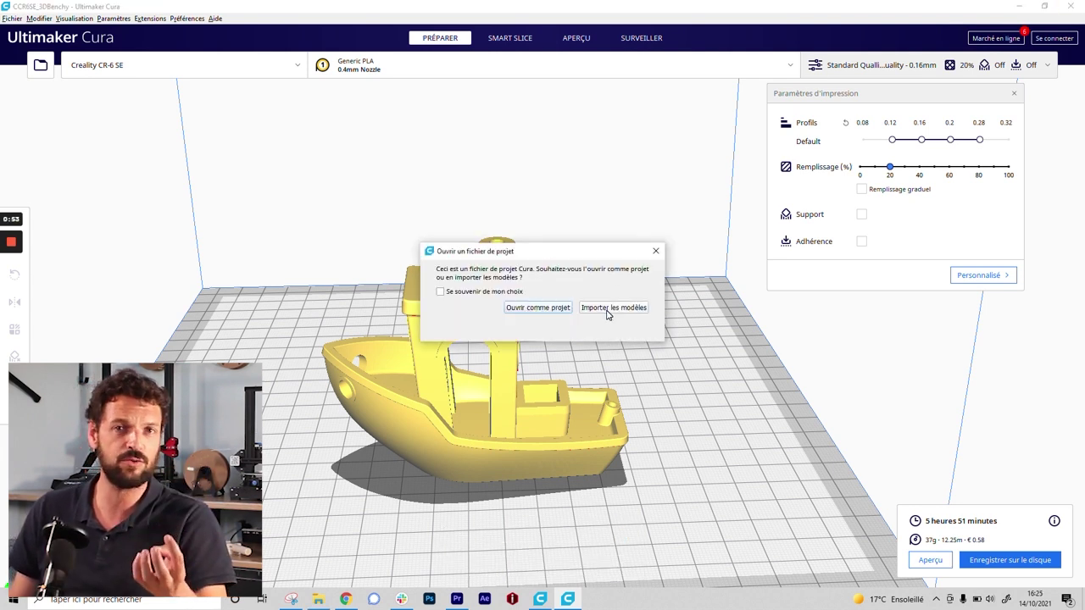
Open the Cura project file as a project, updating the existing Creality CR-6 SE printer and print profile
{"action": "left_click", "coordinate": [542, 313]}
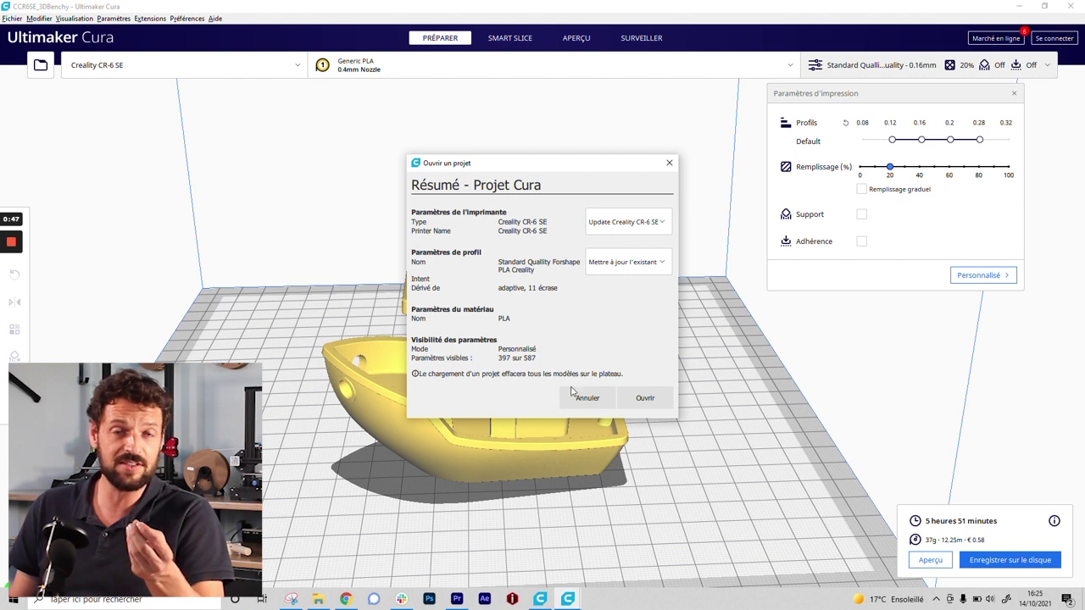
{"action": "left_click", "coordinate": [658, 404]}
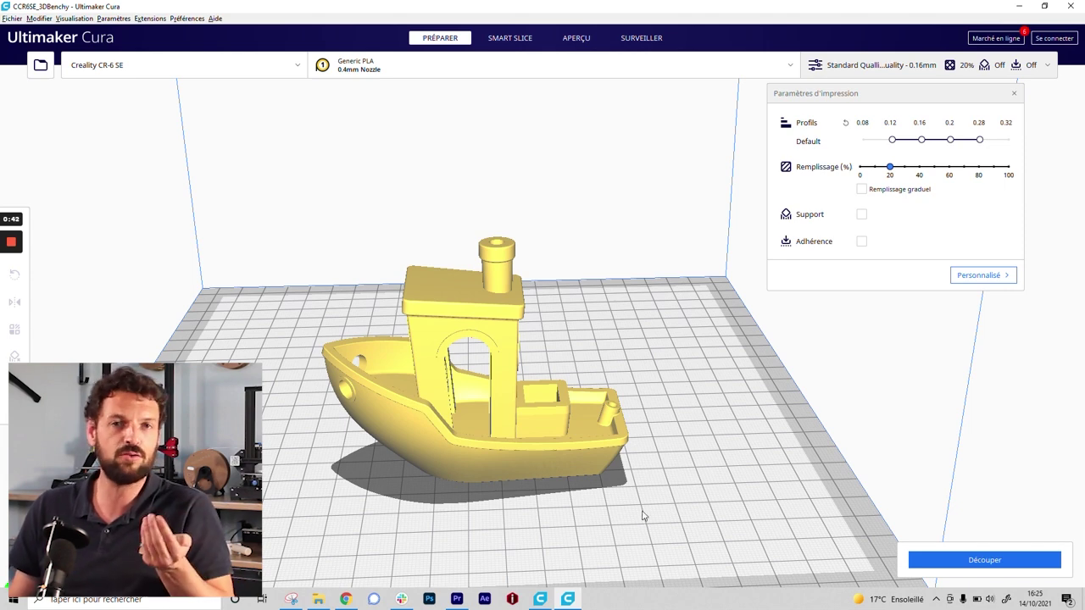
Rotate the boat upside down by aligning the top face of its chimney with the build plate
{"action": "left_click", "coordinate": [621, 401]}
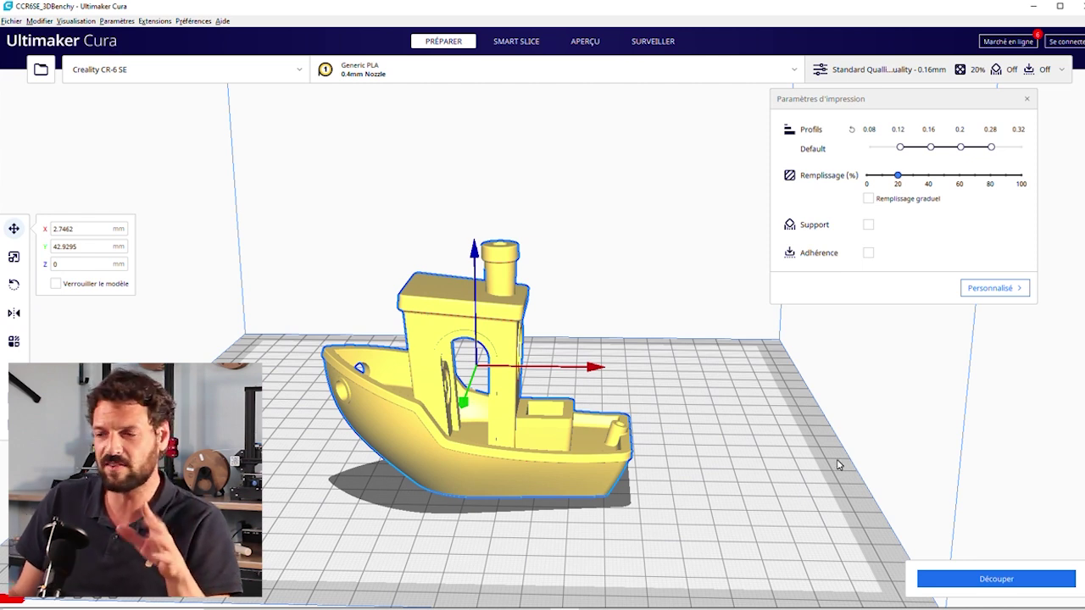
{"action": "right_click_drag", "start_coordinate": [791, 468], "coordinate": [532, 429]}
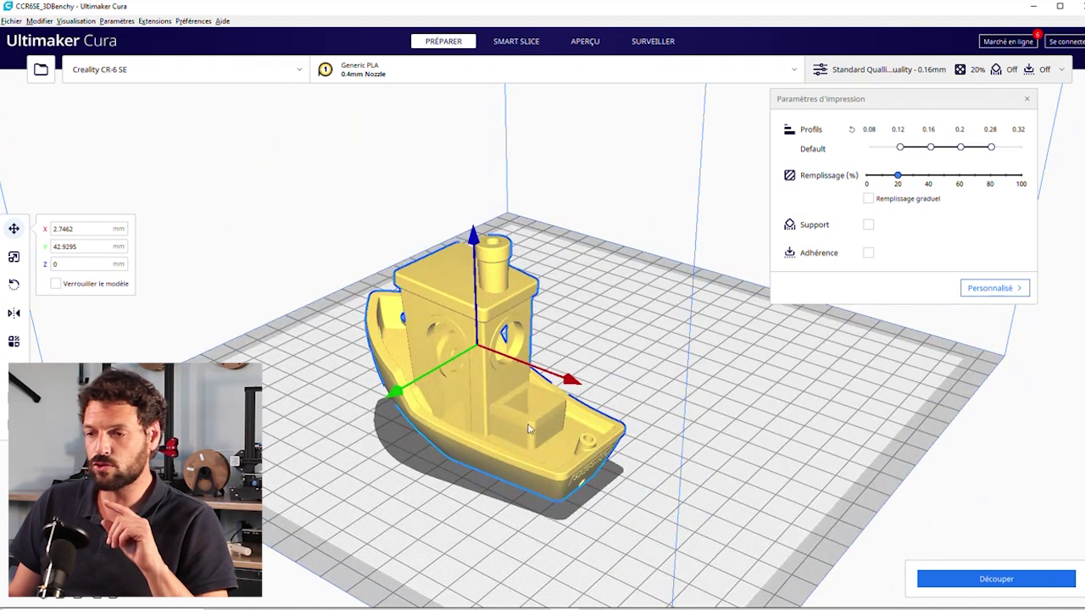
{"action": "left_click", "coordinate": [12, 286]}
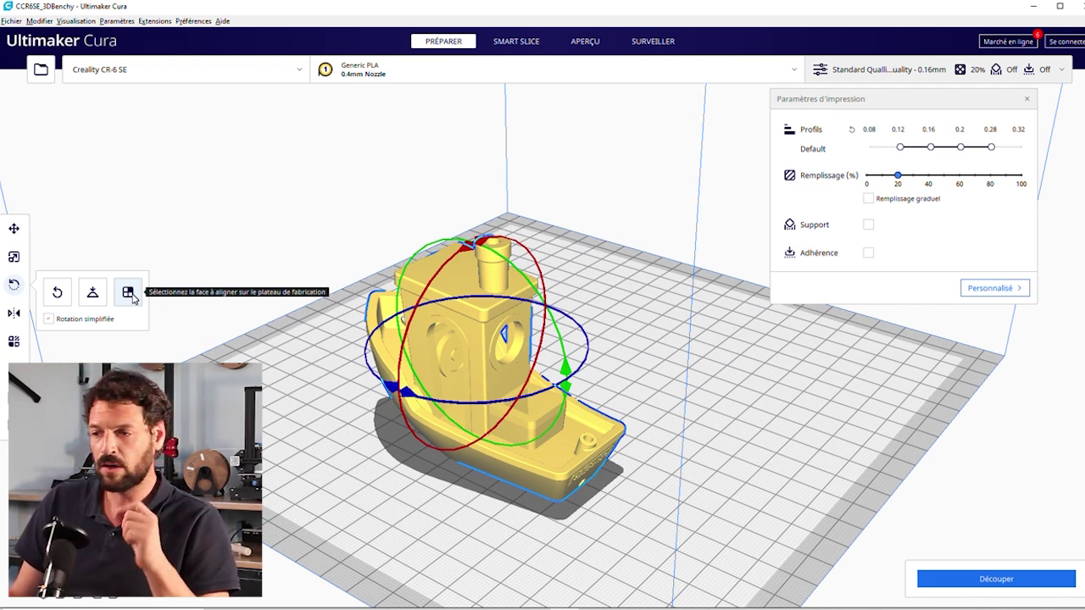
{"action": "right_click_drag", "start_coordinate": [610, 501], "coordinate": [681, 509]}
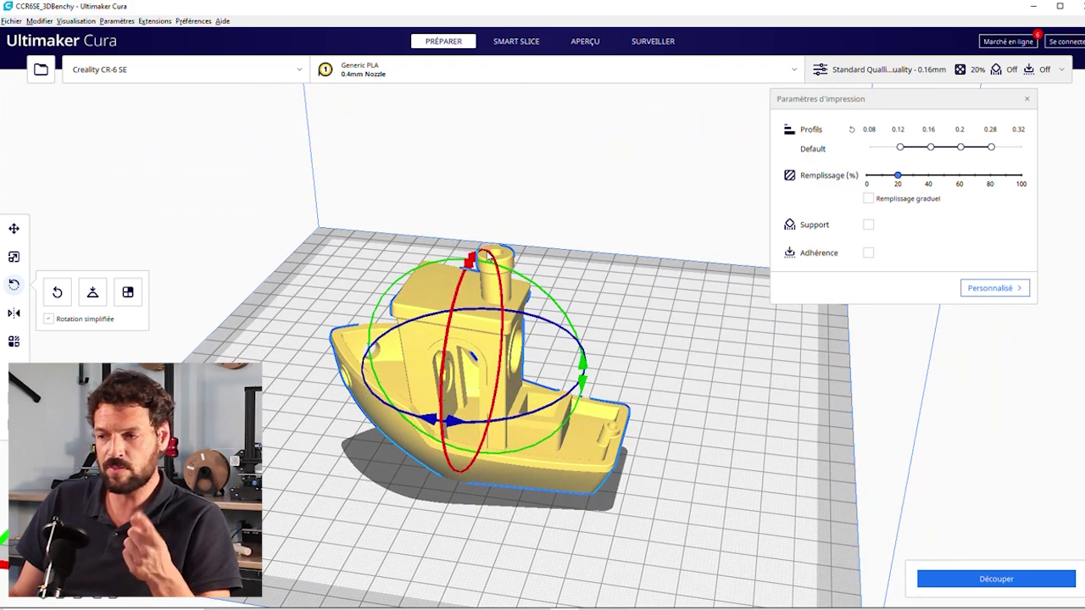
{"action": "right_click_drag", "start_coordinate": [471, 259], "coordinate": [441, 246]}
{"action": "right_click_drag", "start_coordinate": [708, 416], "coordinate": [775, 497]}
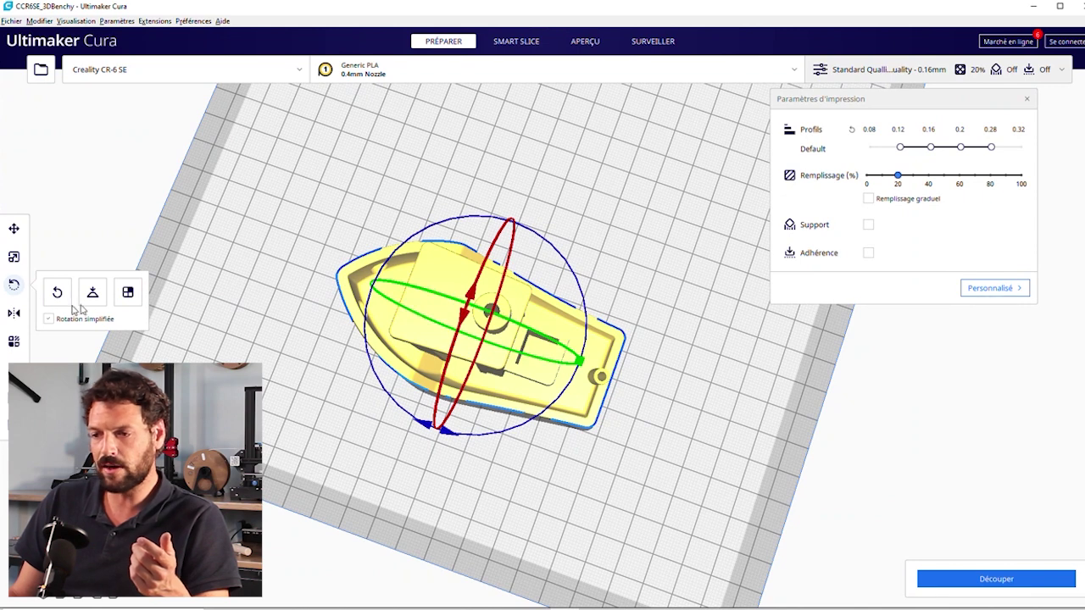
{"action": "left_click", "coordinate": [128, 292]}
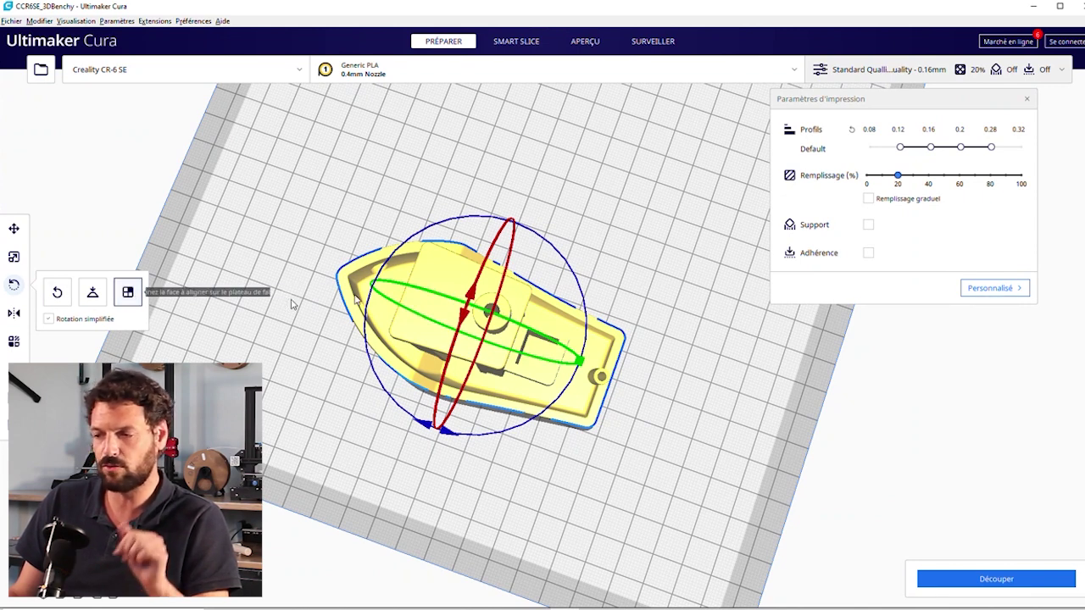
{"action": "left_click", "coordinate": [503, 310]}
Return the boat to its upright orientation with the bottom of its hull on the build plate
{"action": "right_click_drag", "start_coordinate": [506, 311], "coordinate": [431, 360]}
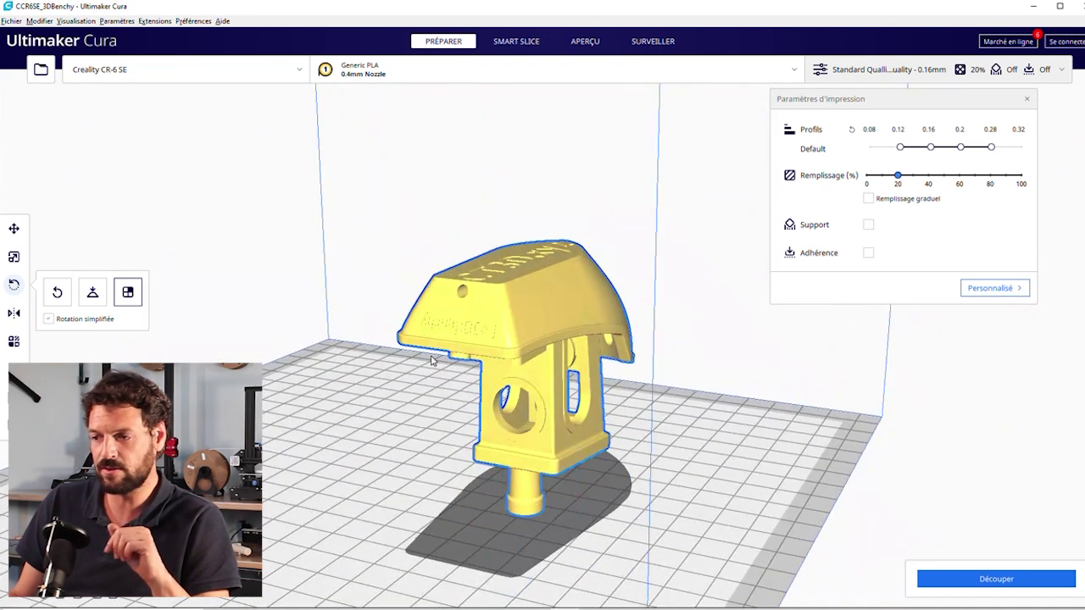
{"action": "left_click", "coordinate": [448, 347]}
{"action": "right_click_drag", "start_coordinate": [640, 400], "coordinate": [574, 240]}
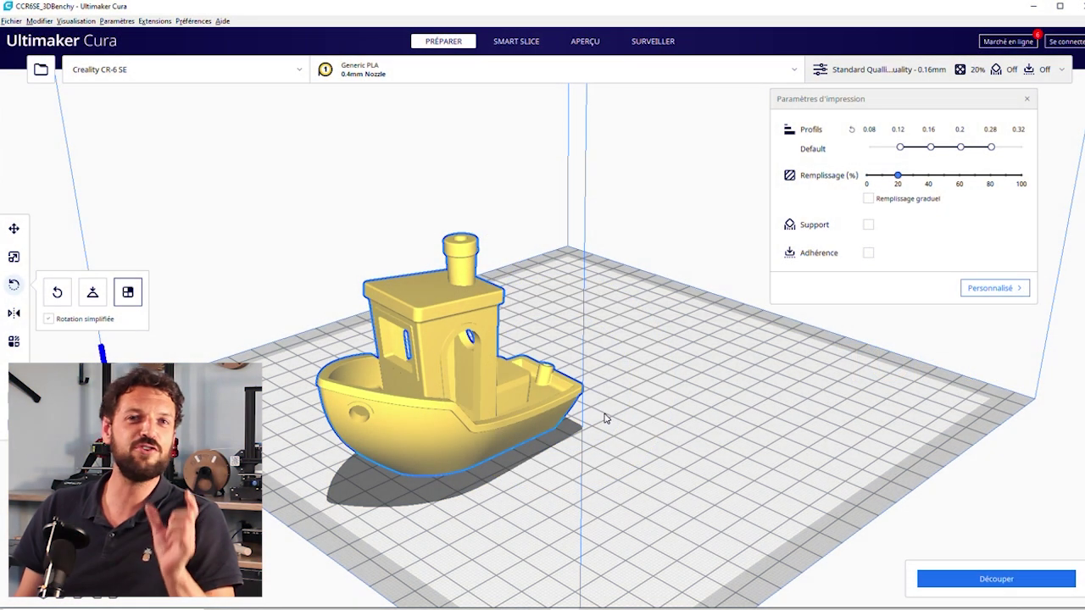
Switch the print settings to the custom view and review the line width parameters in the Qualité category
{"action": "left_click", "coordinate": [991, 288]}
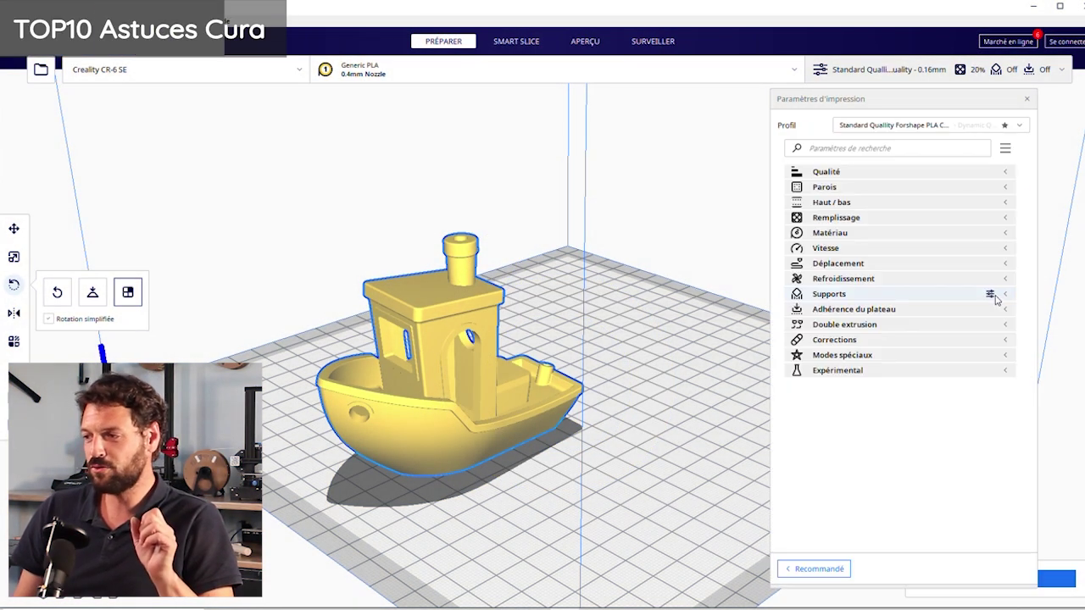
{"action": "left_click", "coordinate": [854, 172]}
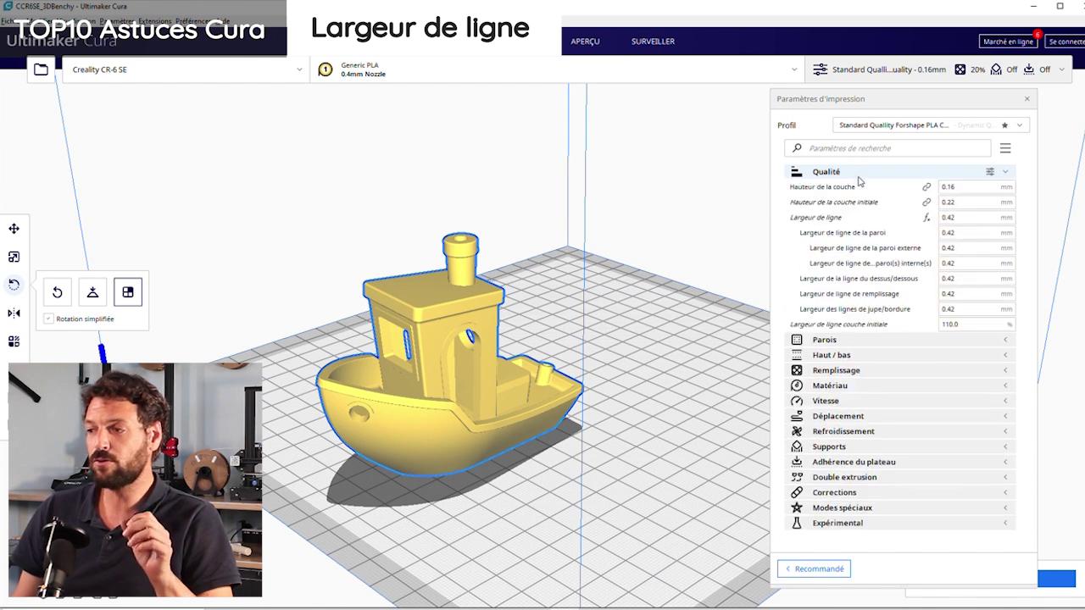
{"action": "left_click", "coordinate": [832, 341]}
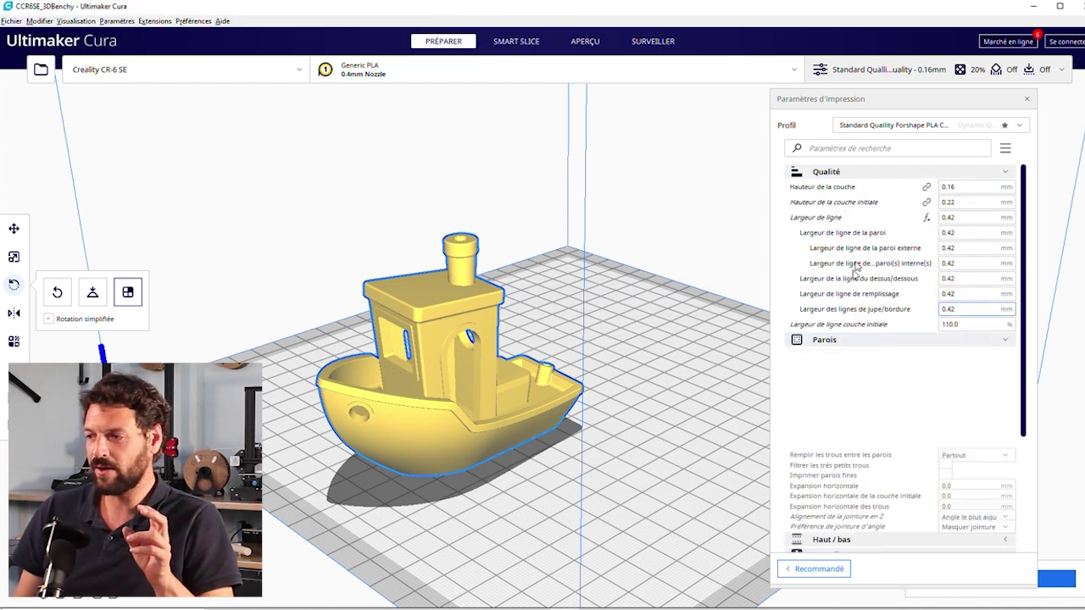
{"action": "left_click", "coordinate": [824, 339]}
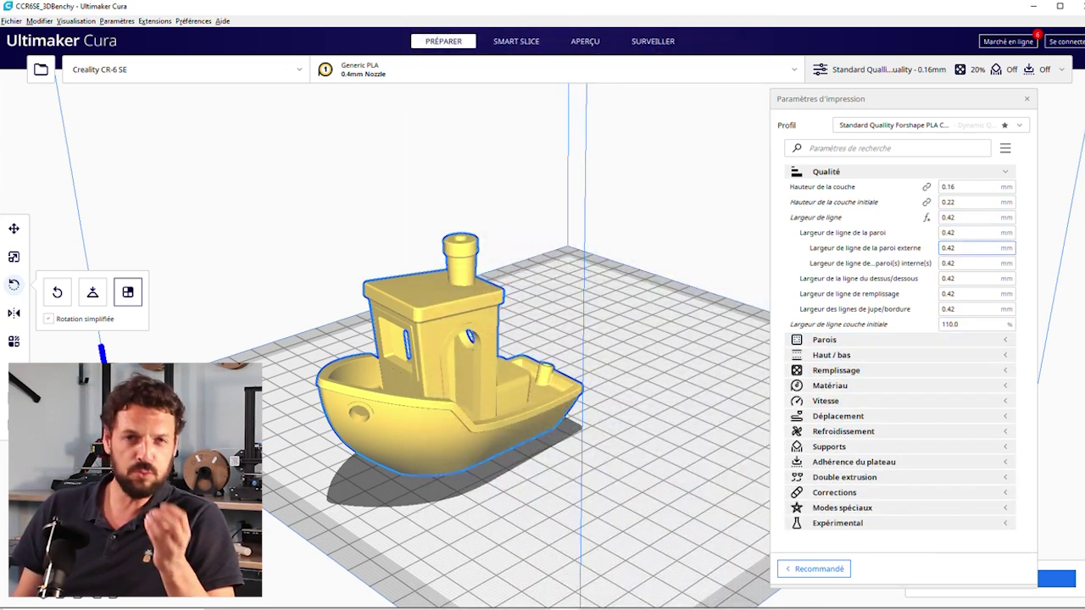
{"action": "mouse_move", "coordinate": [975, 247]}
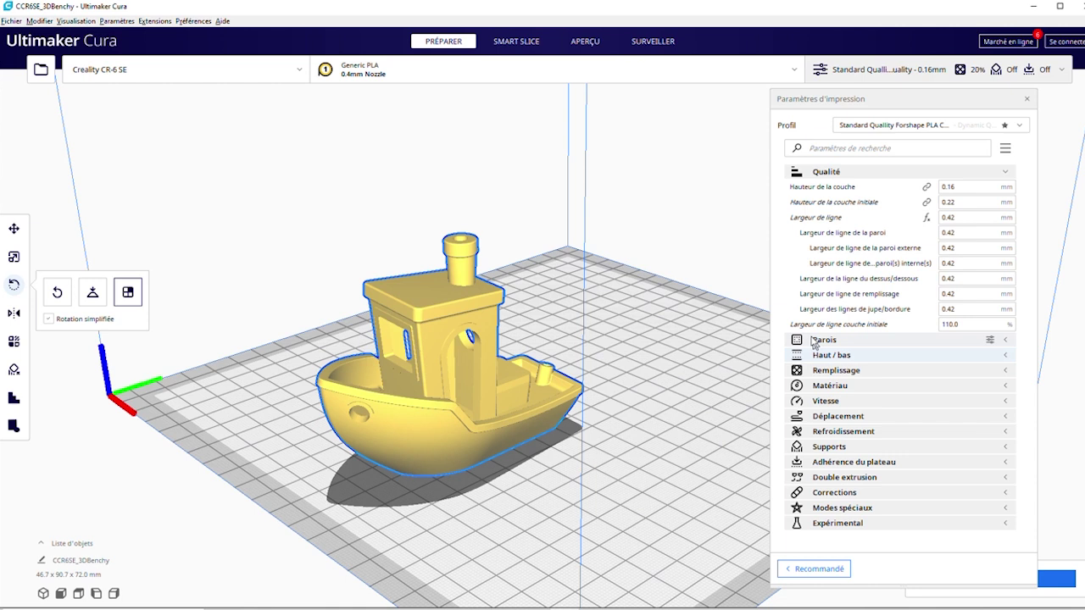
Expand the Parois settings and read the explanation of Distance d'essuyage paroi extérieure
{"action": "left_click", "coordinate": [845, 343]}
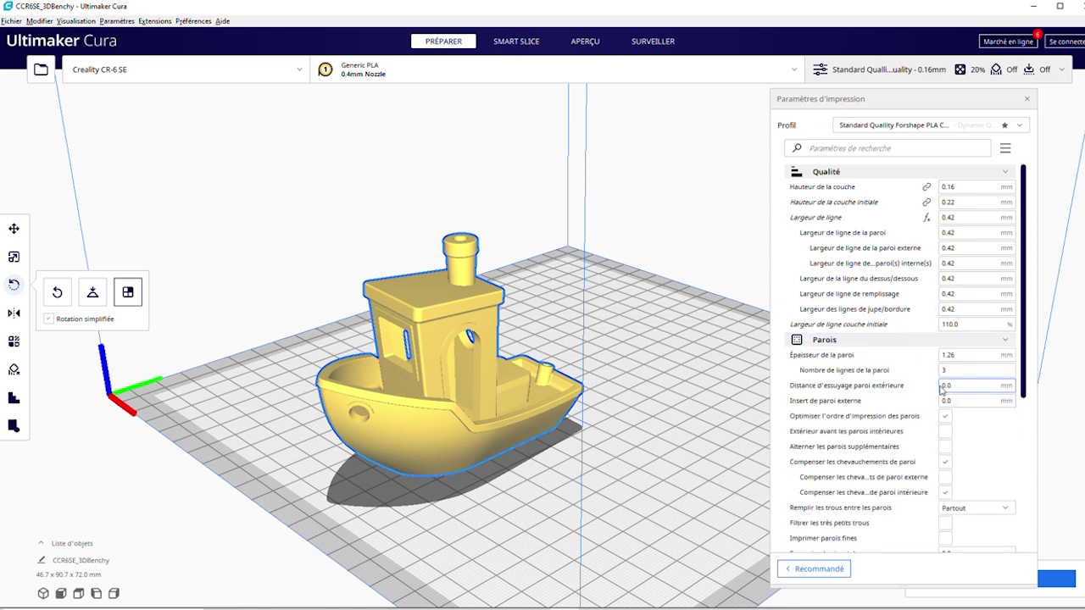
{"action": "mouse_move", "coordinate": [940, 387]}
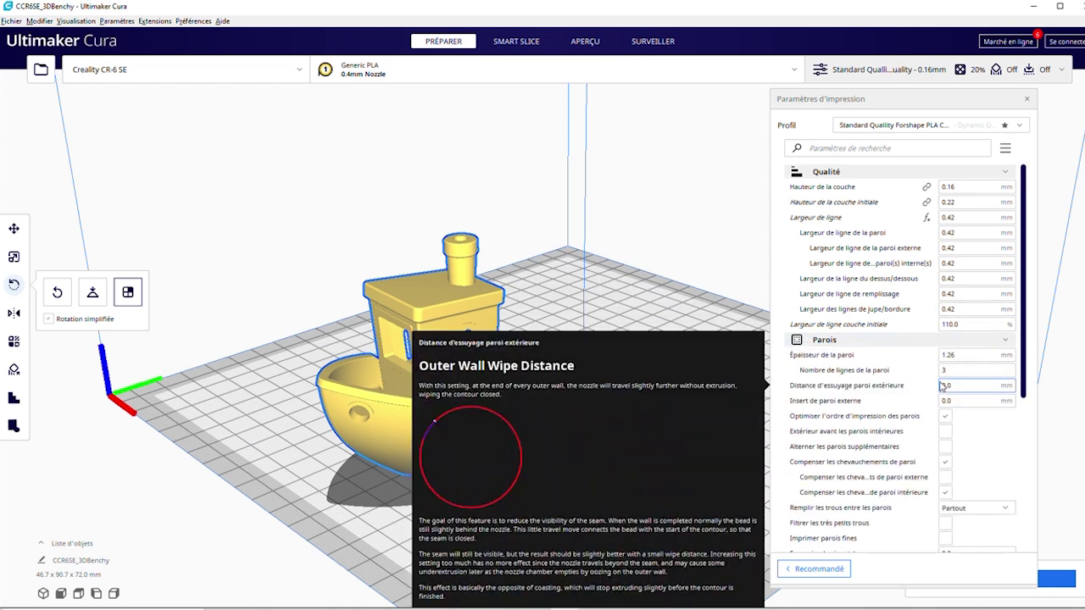